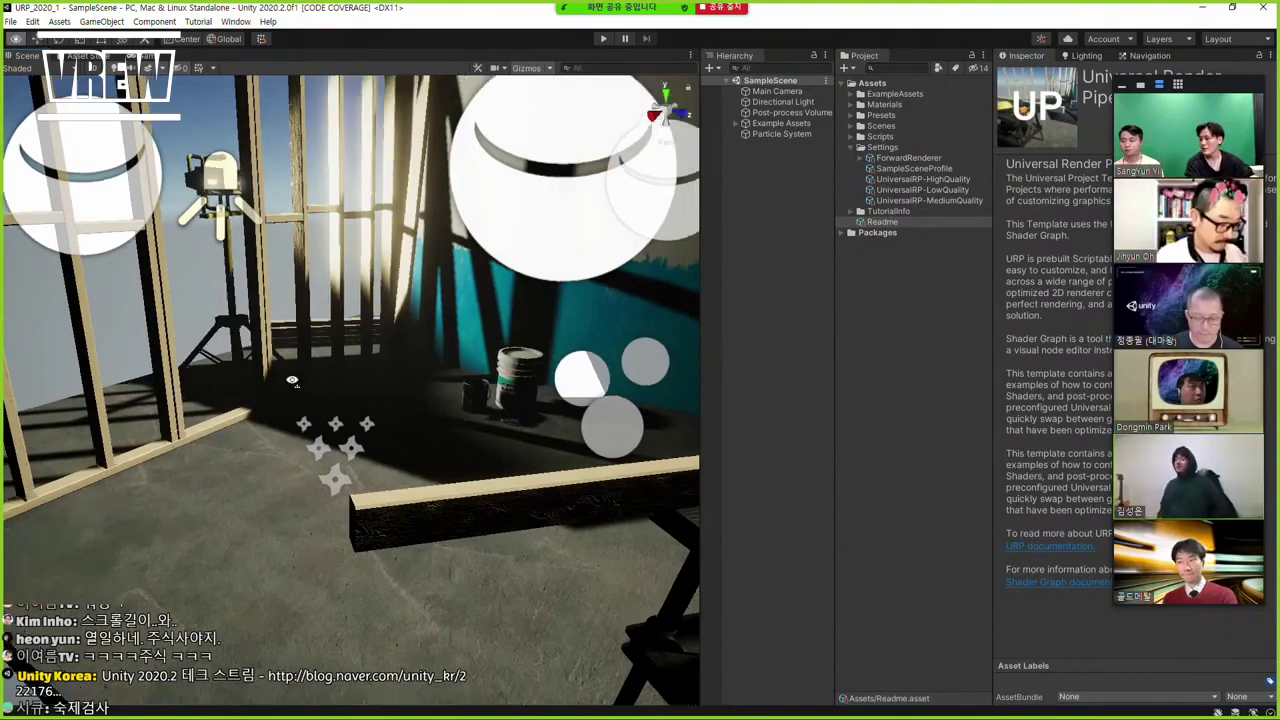
Step: Orbit the Scene view out to frame the whole sample room, including the framed wall, workbench and sky
right_drag(428, 323, 300, 330)
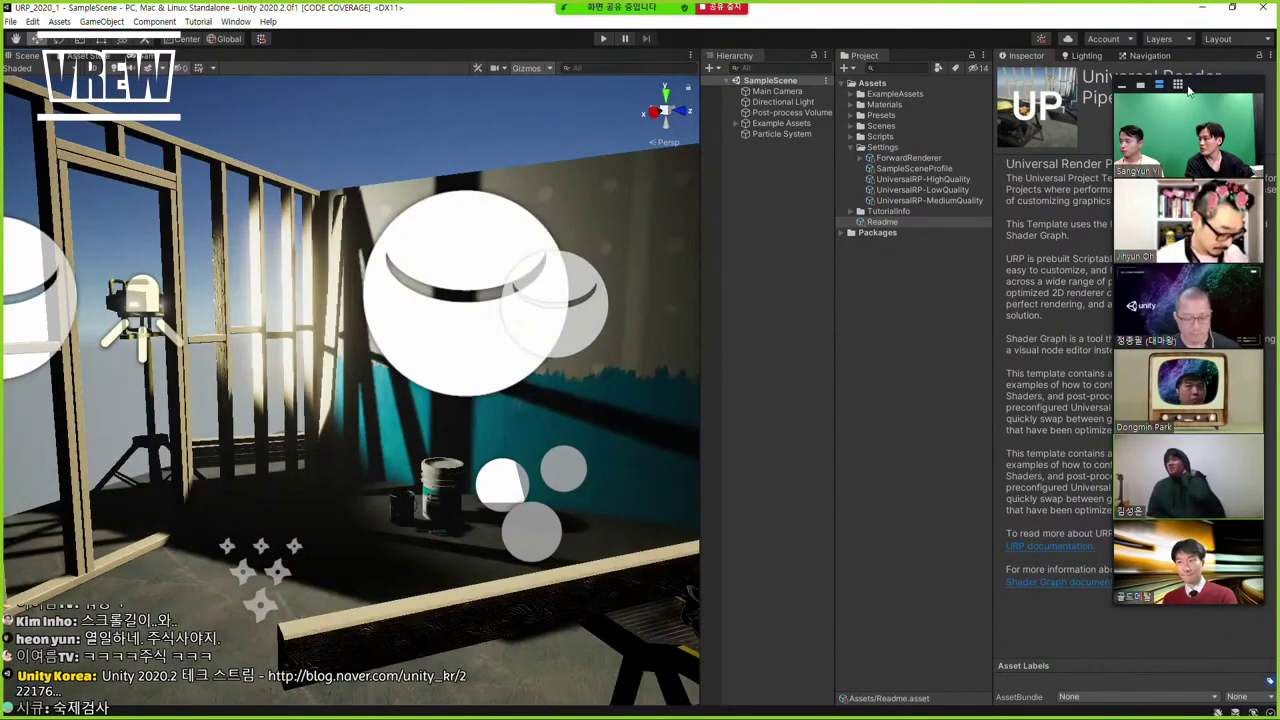
drag(1205, 90, 1212, 188)
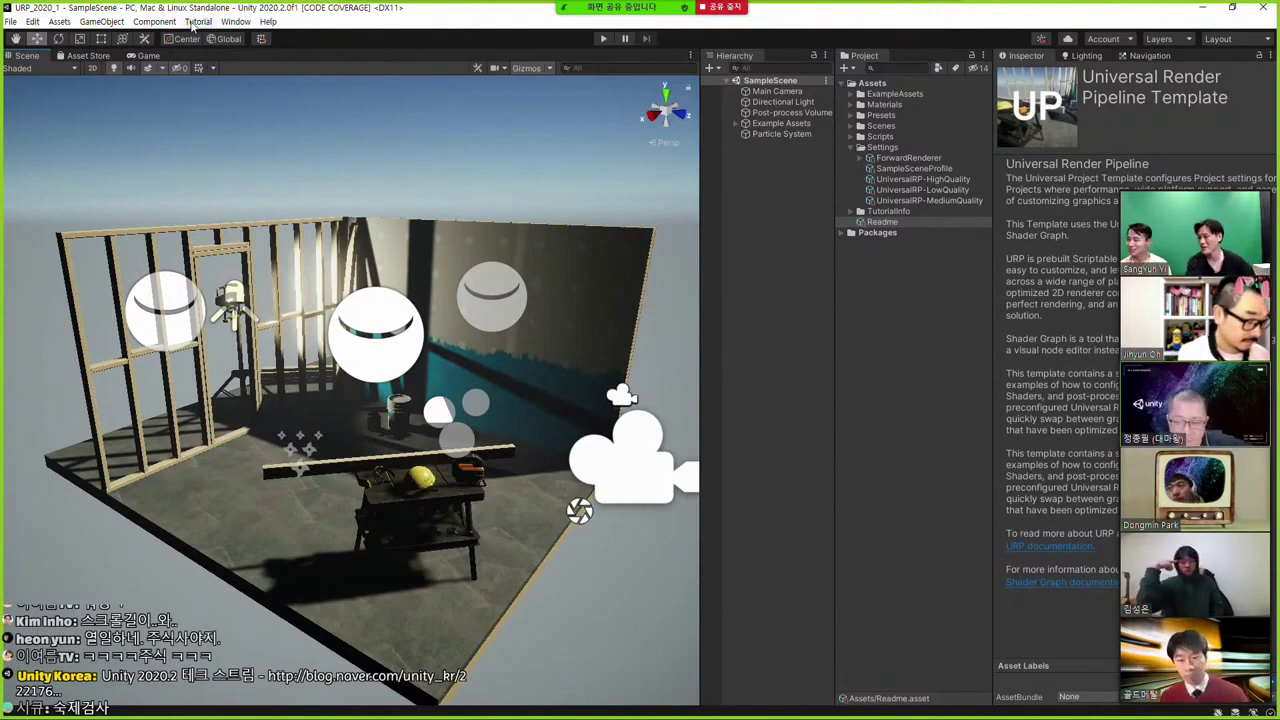
Step: Open the Graphics project settings and inspect the UniversalRP-HighQuality asset's ForwardRenderer features
click(36, 24)
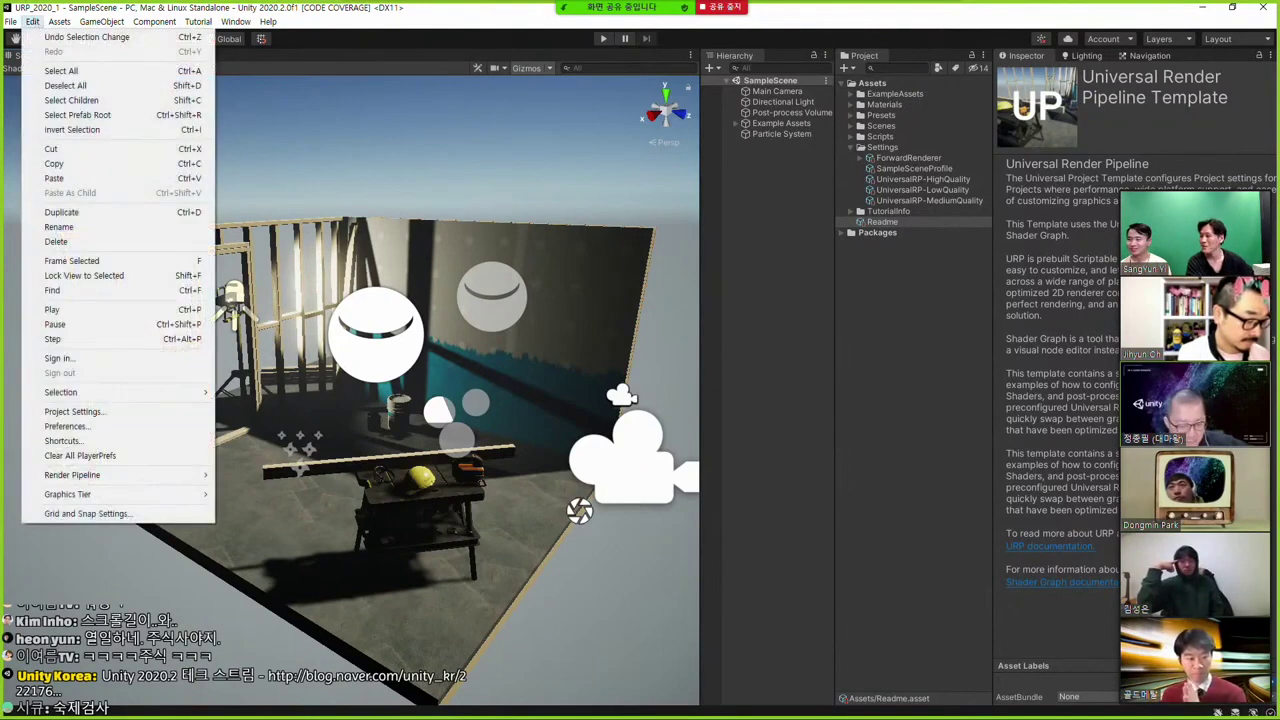
click(72, 411)
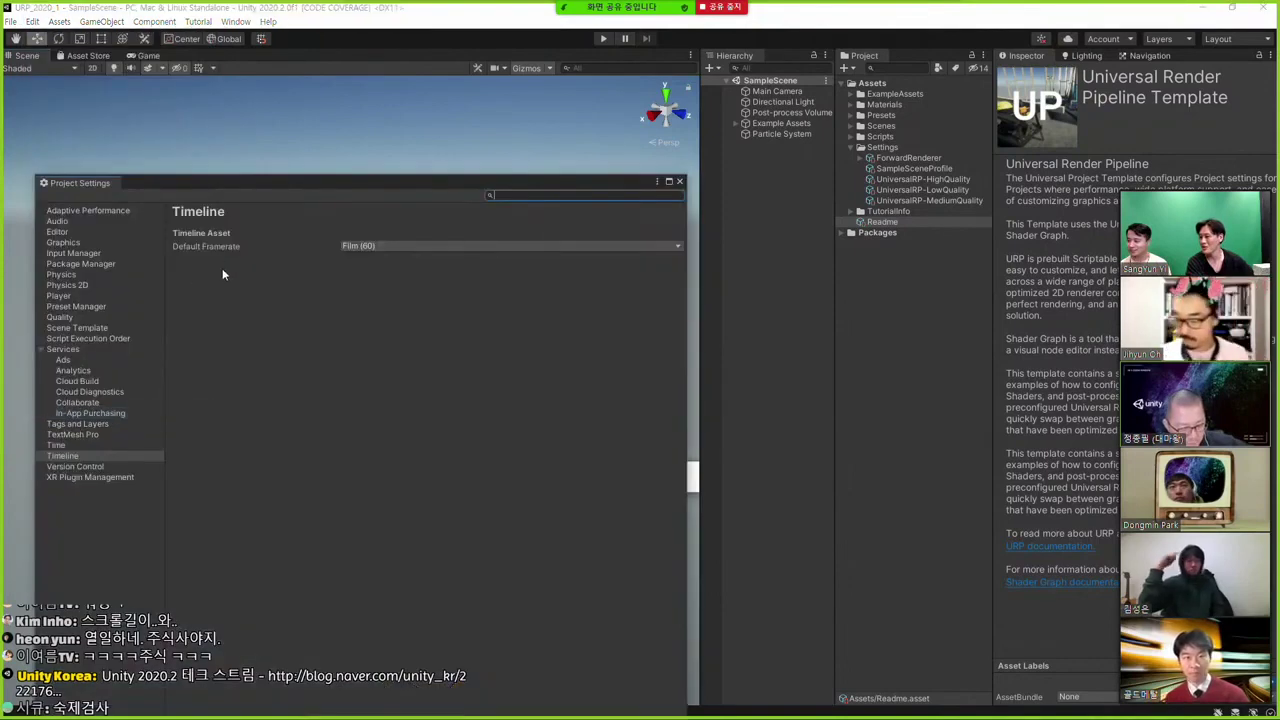
click(65, 242)
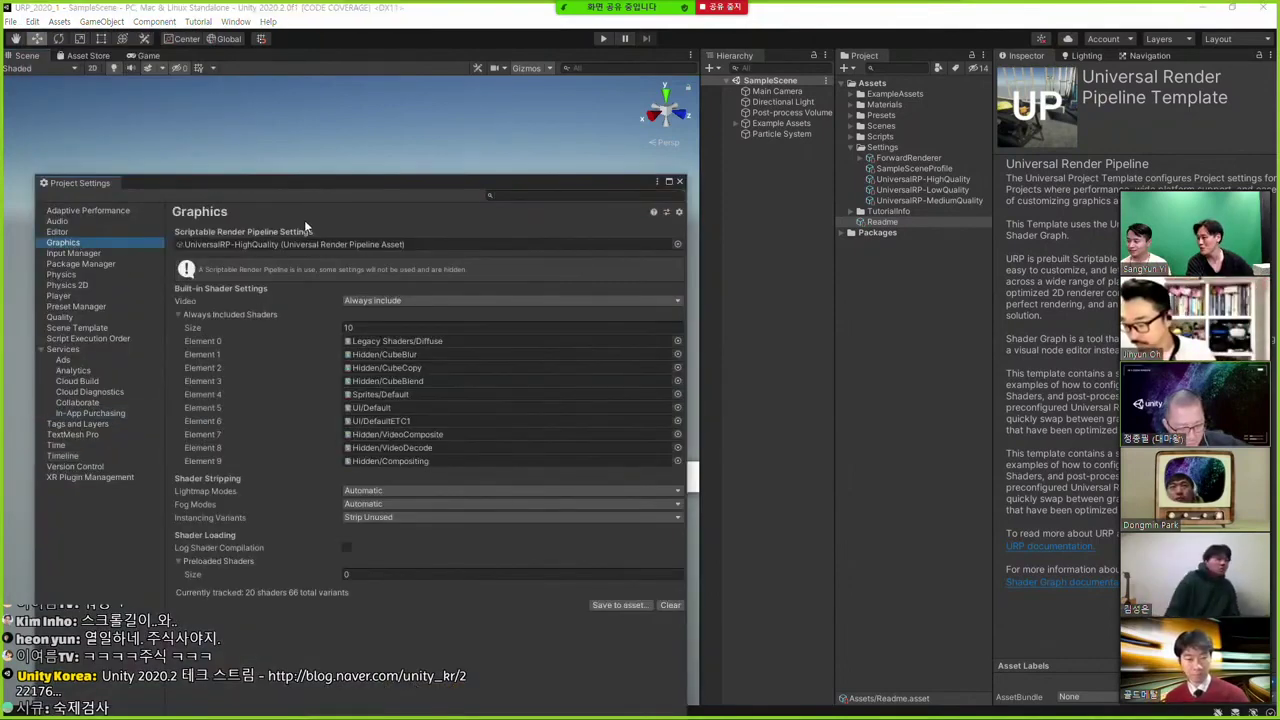
click(241, 243)
click(889, 180)
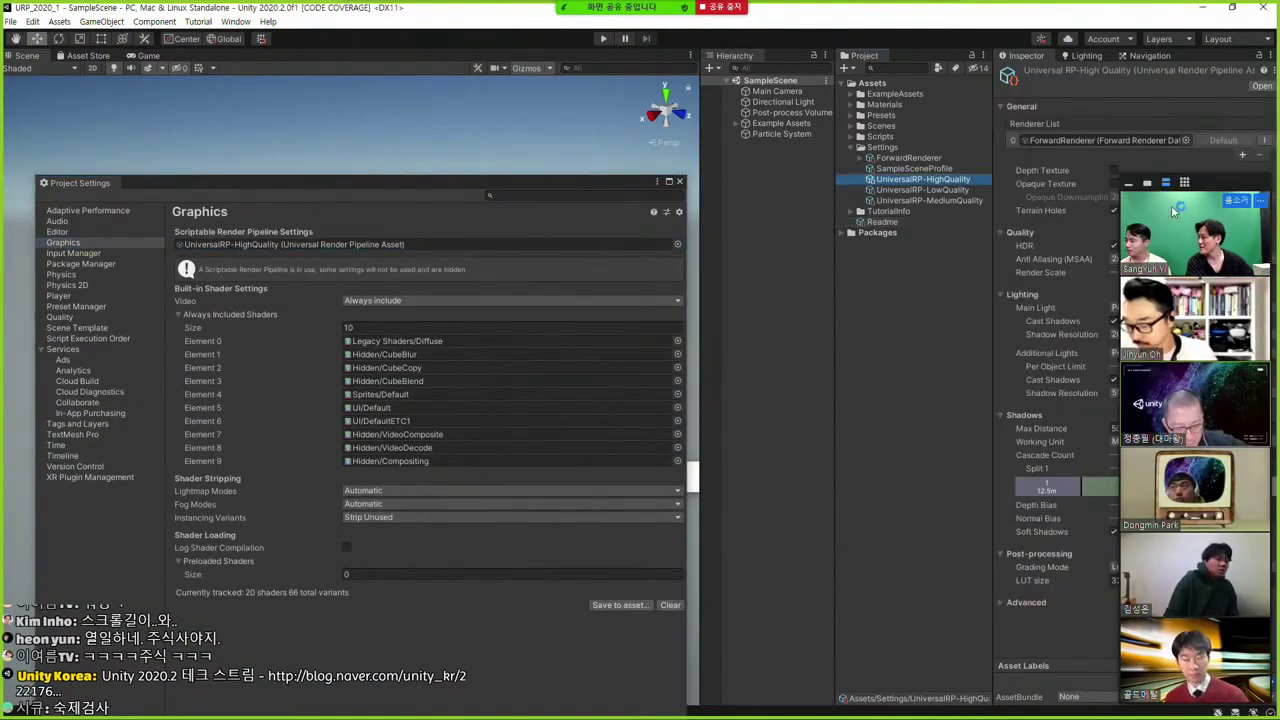
click(1184, 183)
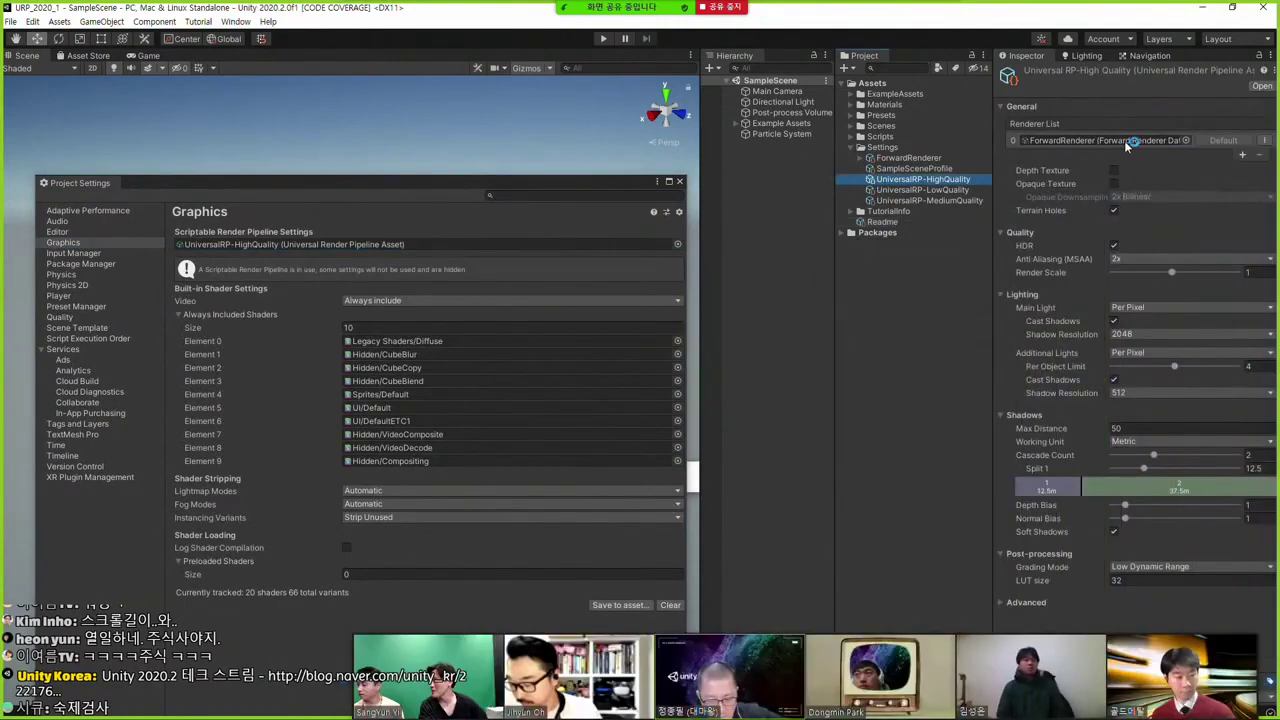
click(1128, 143)
click(925, 160)
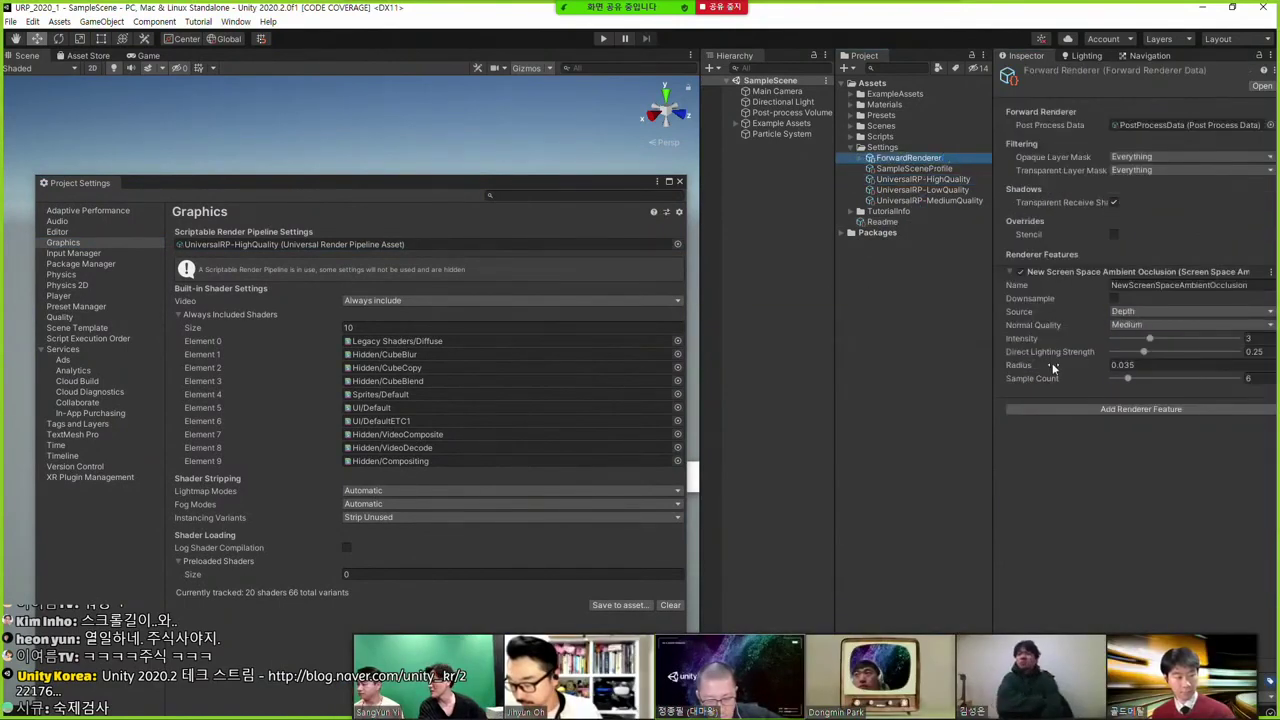
Step: Swap the old SSAO feature for a new Screen Space Ambient Occlusion feature with Downsample enabled
click(1270, 272)
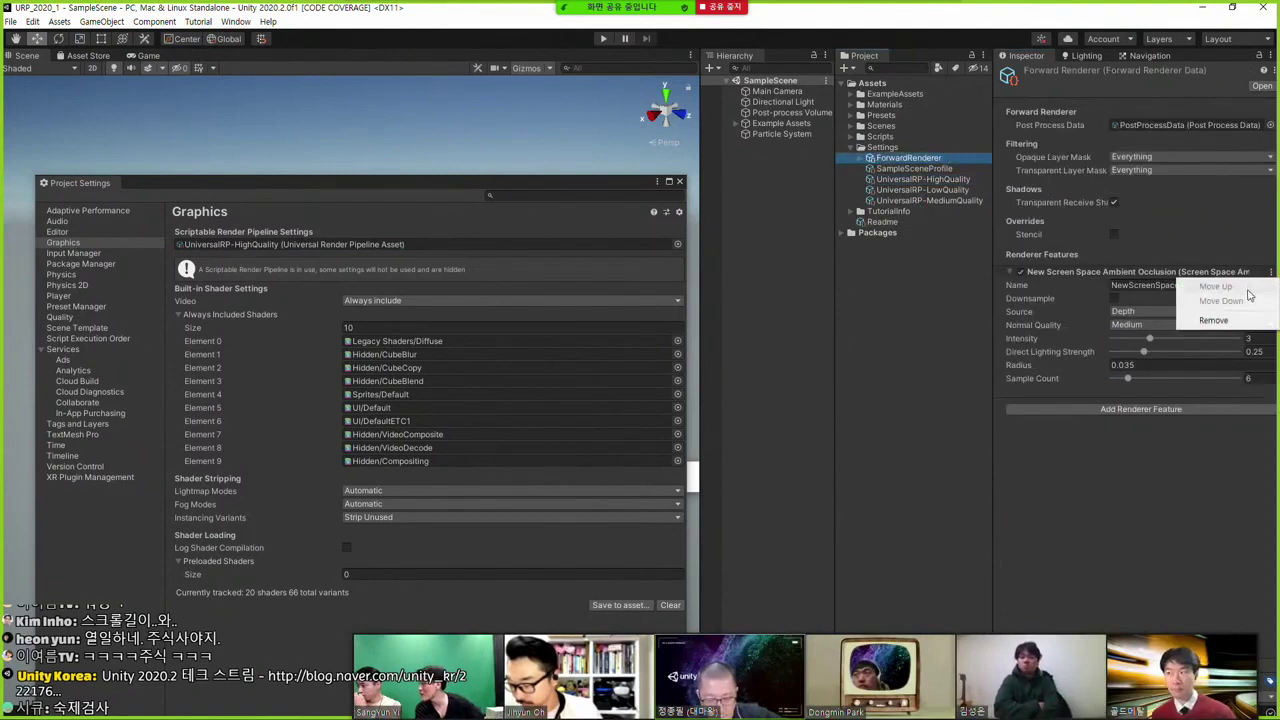
click(1213, 320)
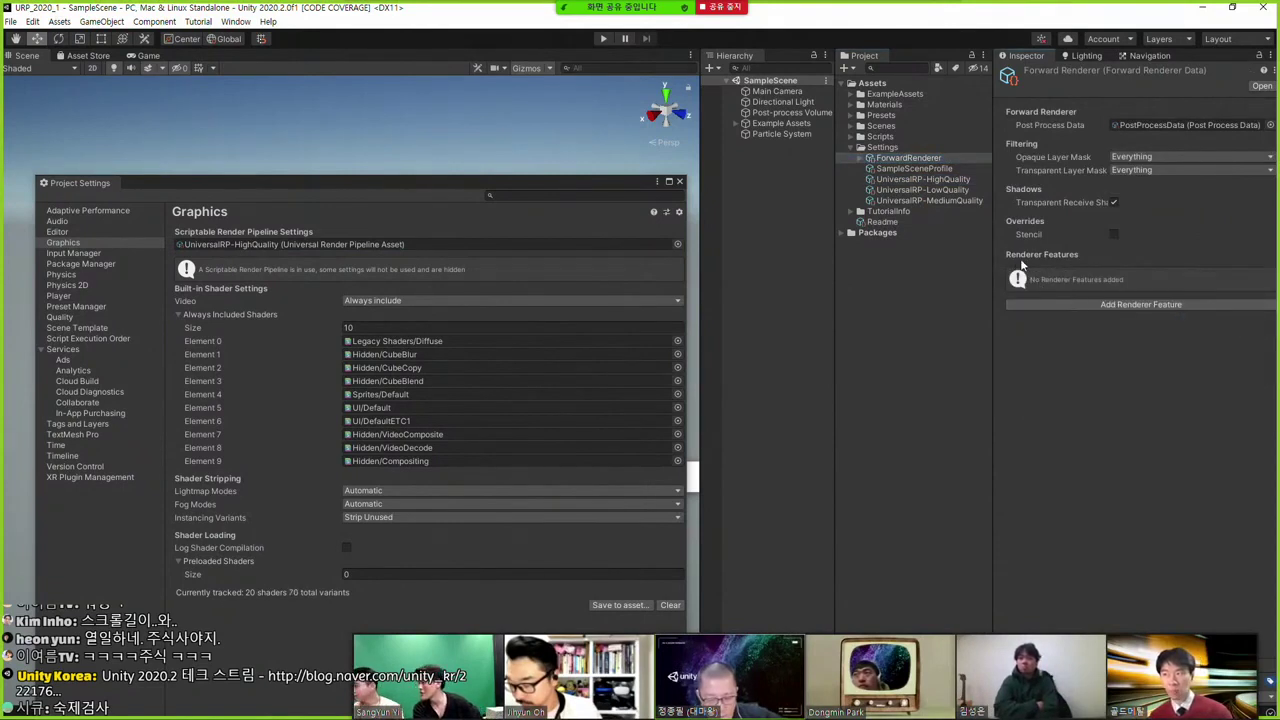
click(1119, 305)
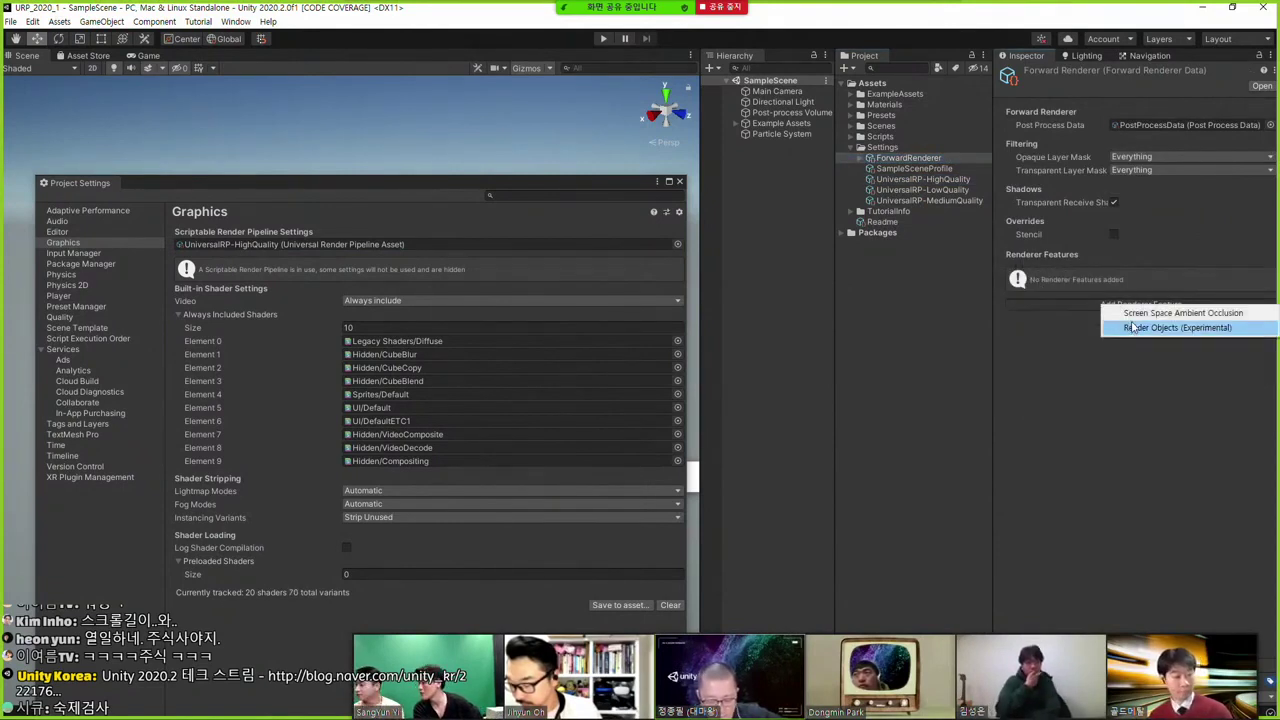
click(1131, 316)
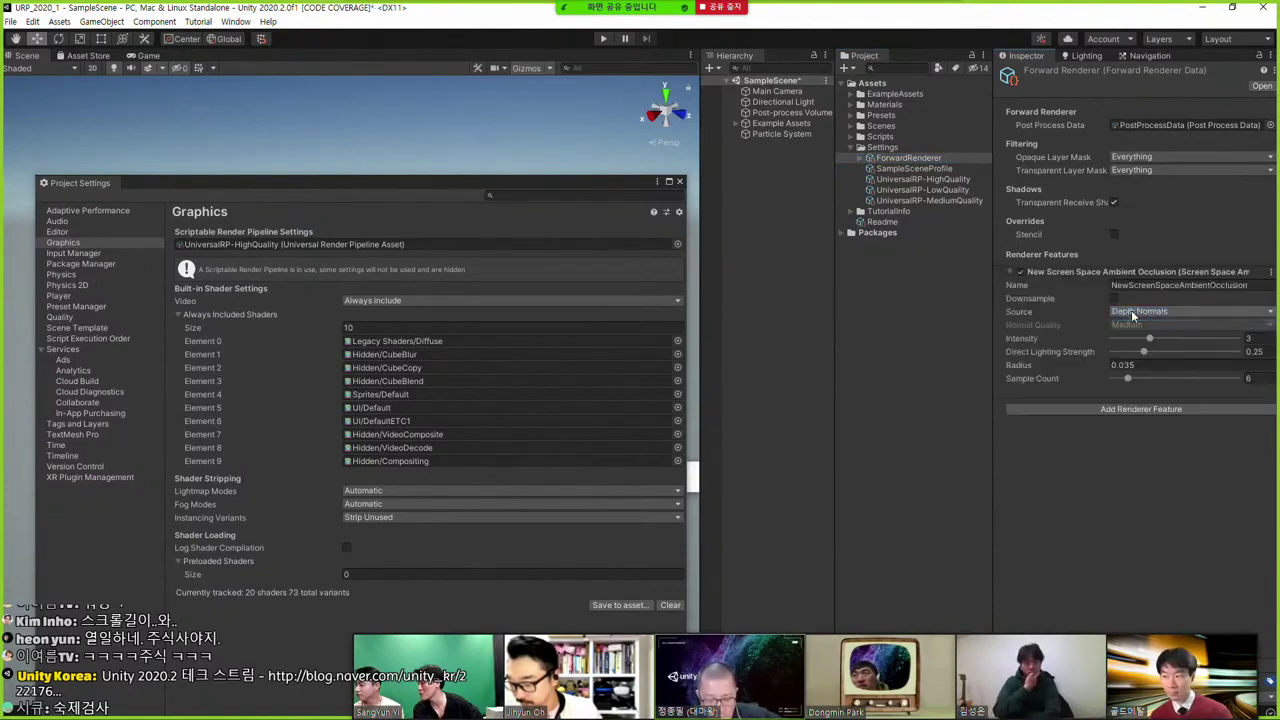
click(1113, 298)
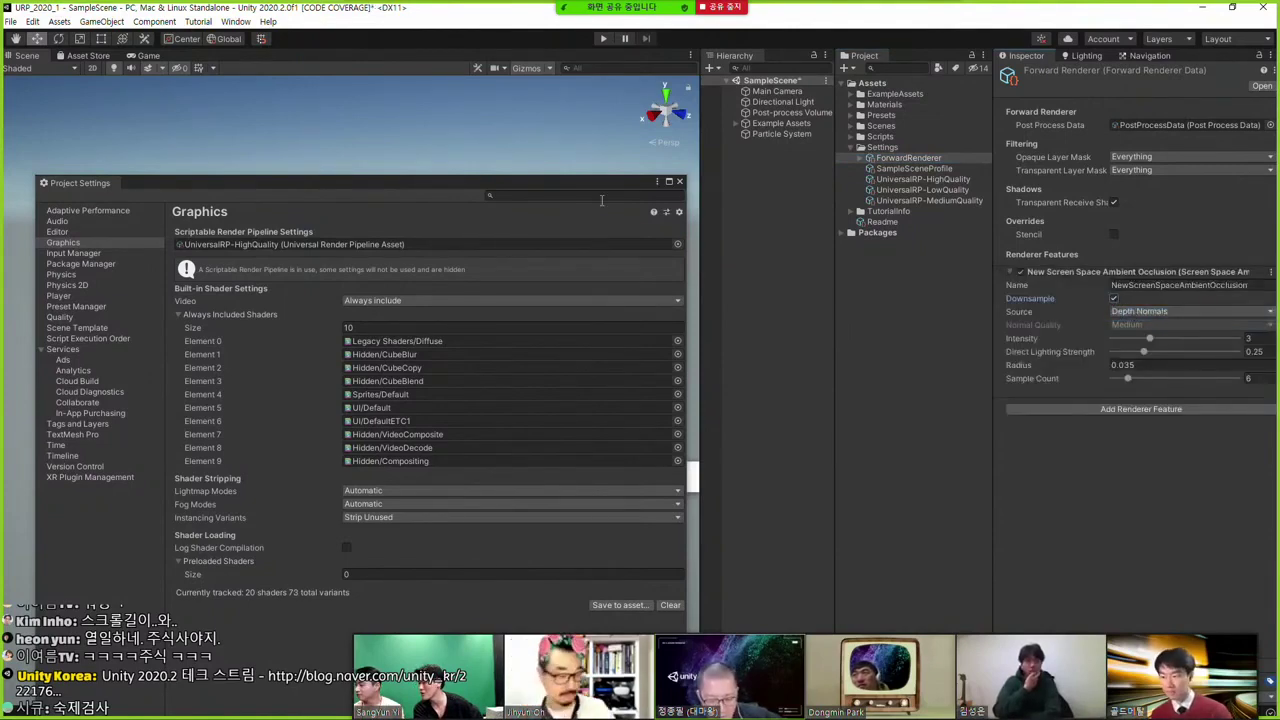
click(679, 181)
Step: Read the tooltip for the new SSAO feature's Source setting
mouse_move(1080, 307)
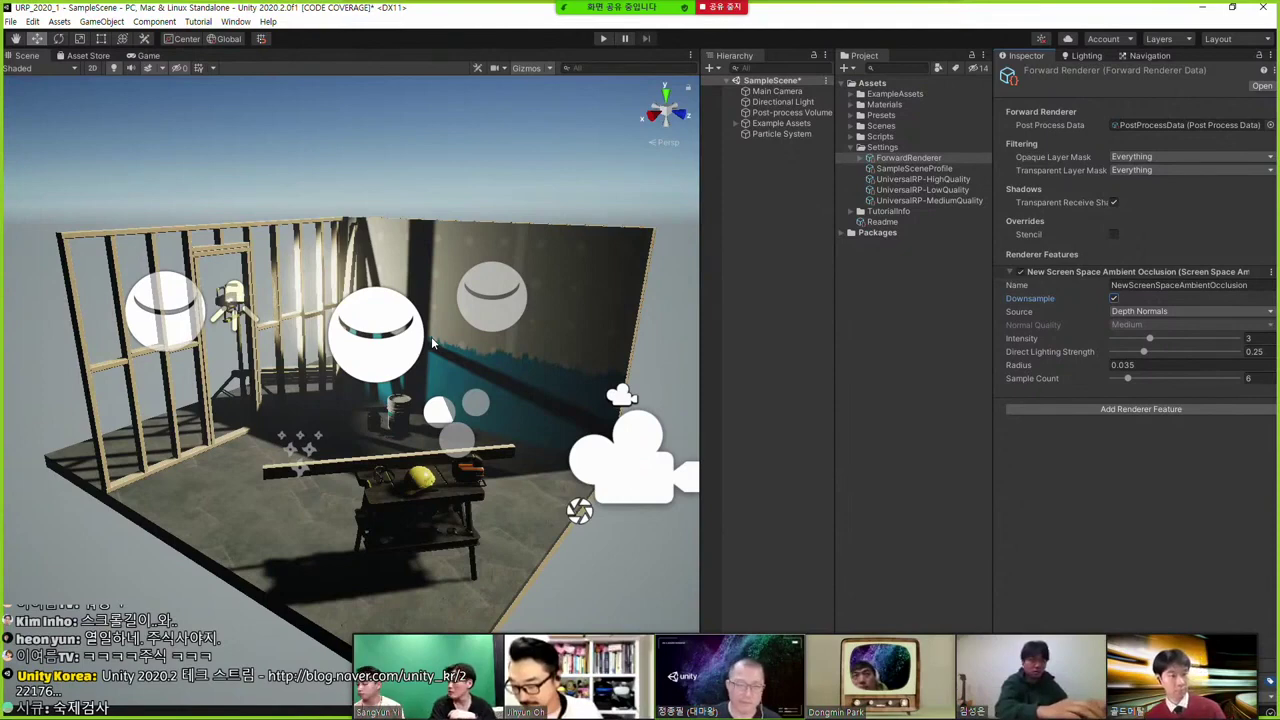
Step: Confirm the SSAO Source stays Depth Normals and review the SampleSceneProfile and pipeline asset
click(1133, 316)
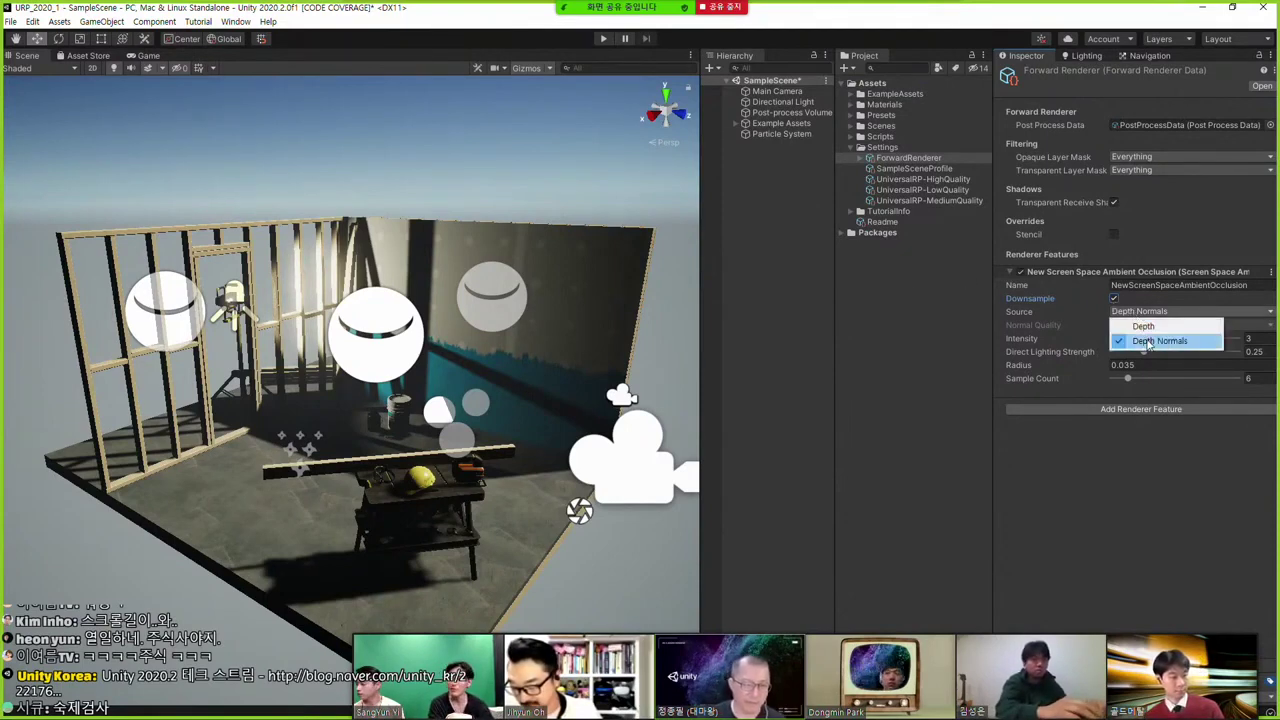
click(1105, 463)
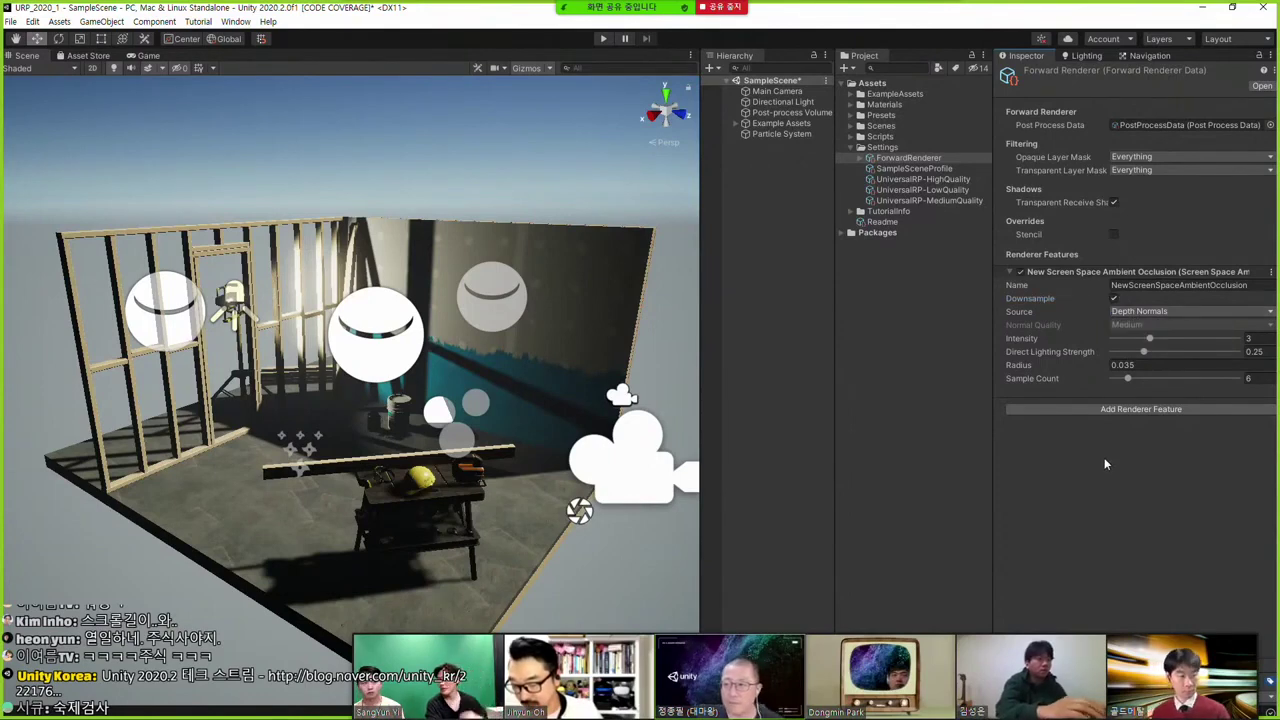
click(912, 168)
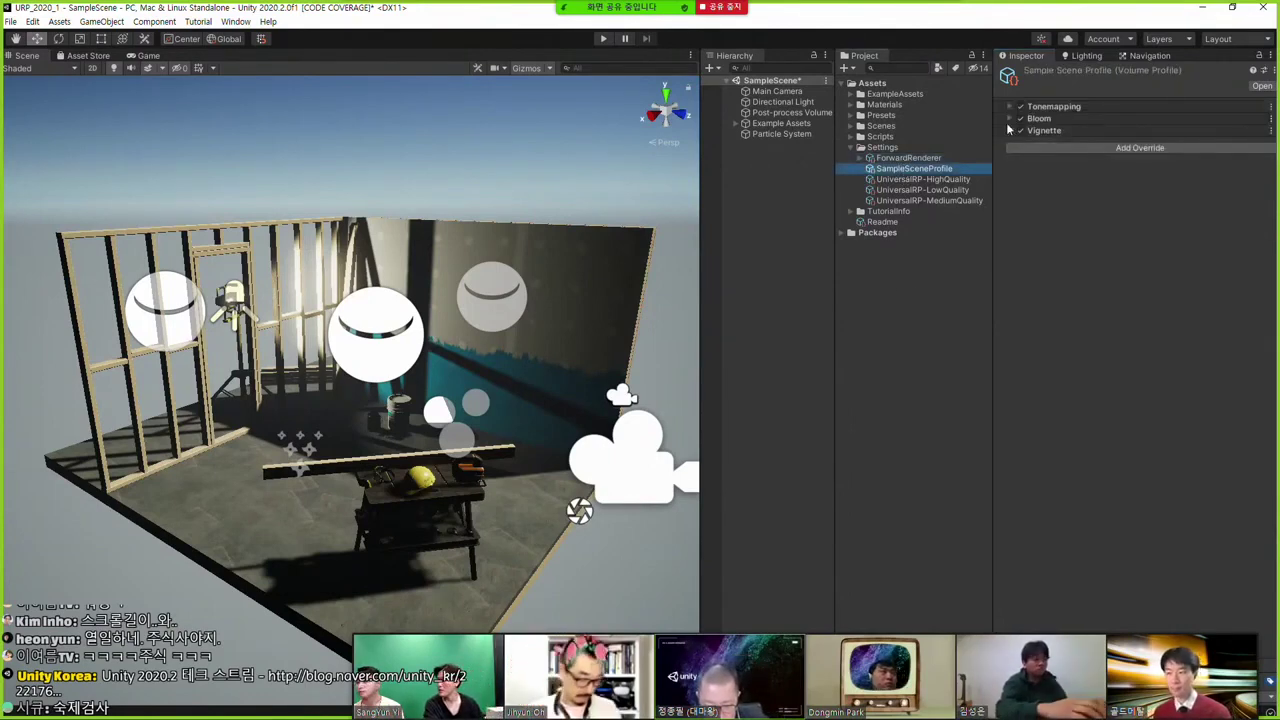
key(Down)
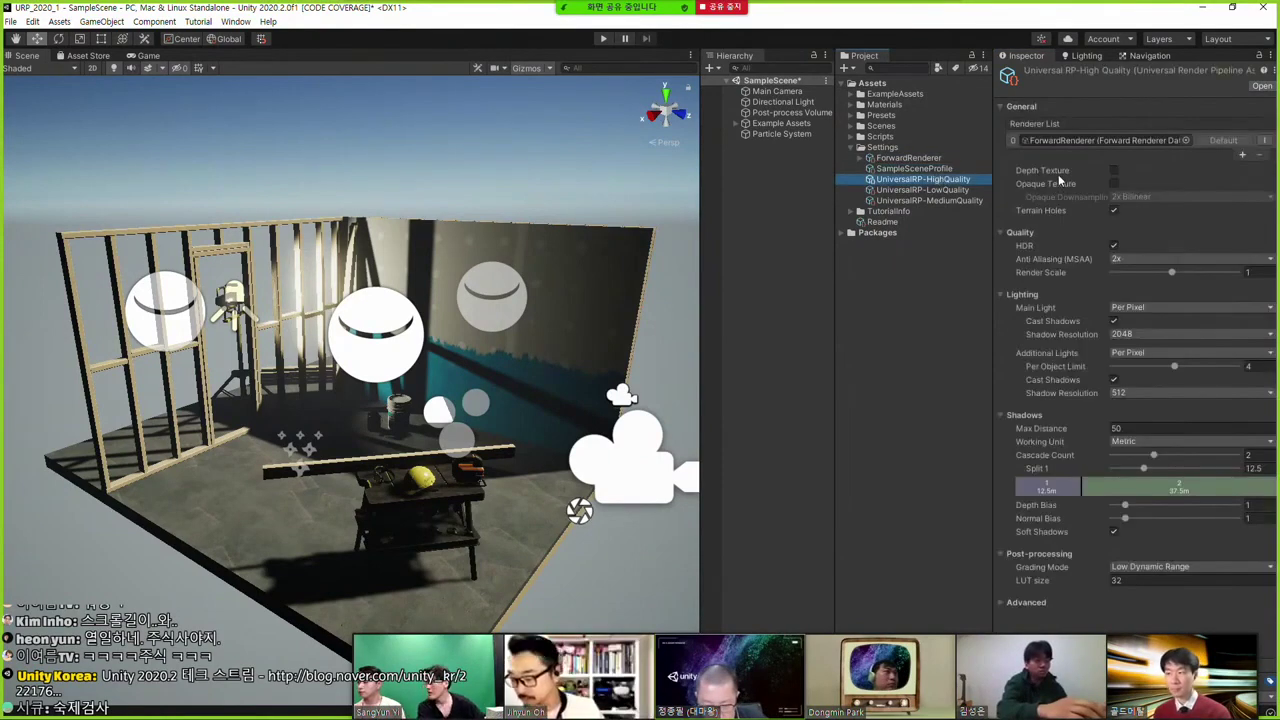
click(912, 158)
Step: Keep Source at Depth Normals, raise SSAO Intensity to 3.64, and fly toward the teal wall
click(1122, 313)
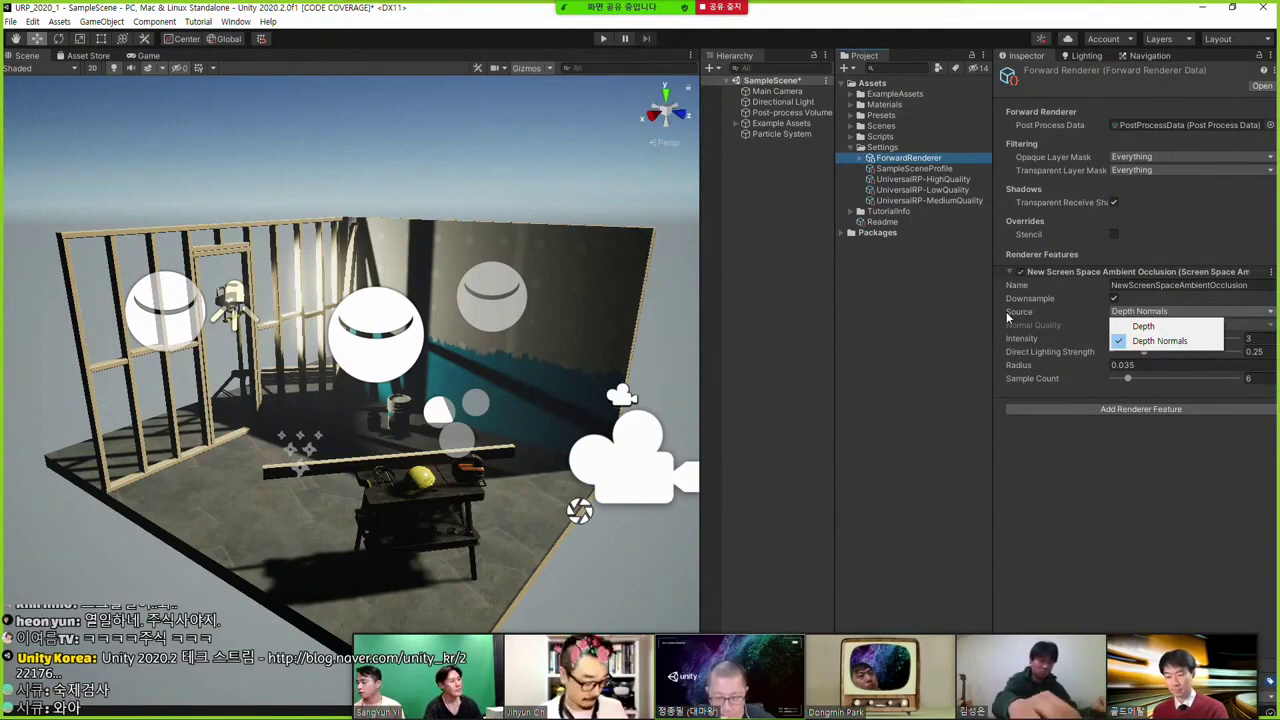
click(1063, 480)
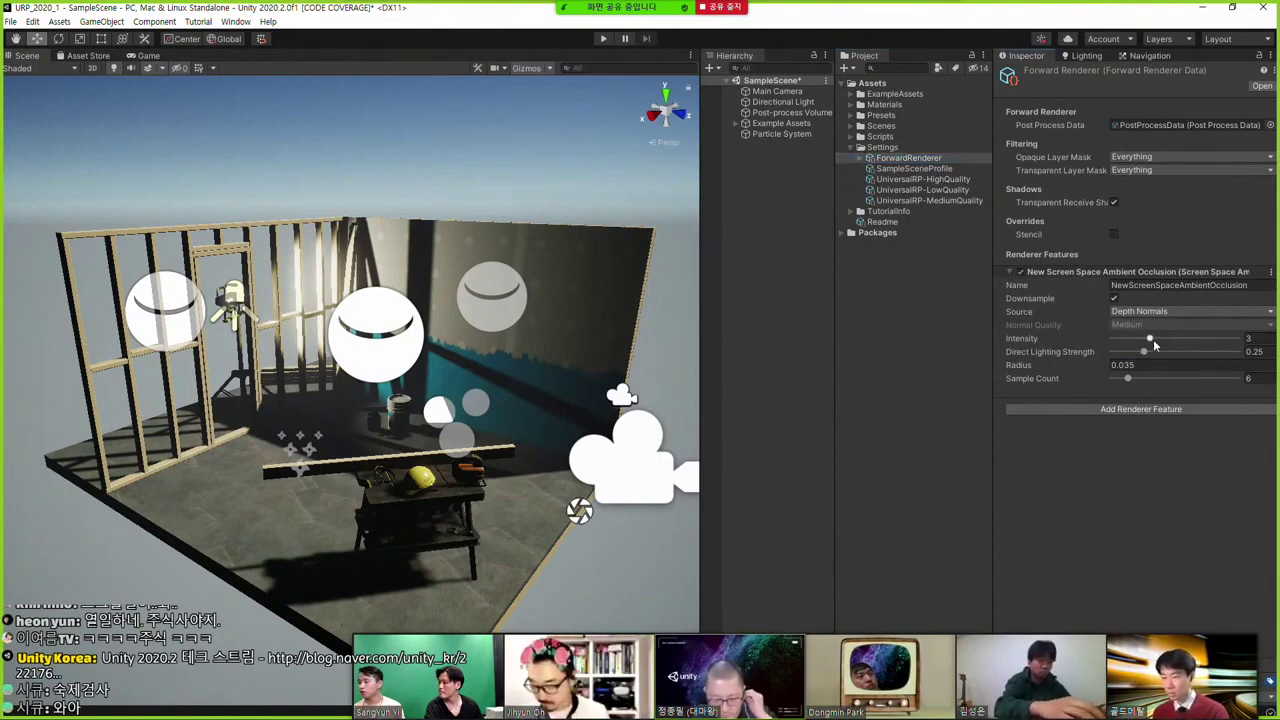
mouse_move(1153, 339)
mouse_down()
mouse_move(1270, 338)
mouse_move(1157, 339)
mouse_up()
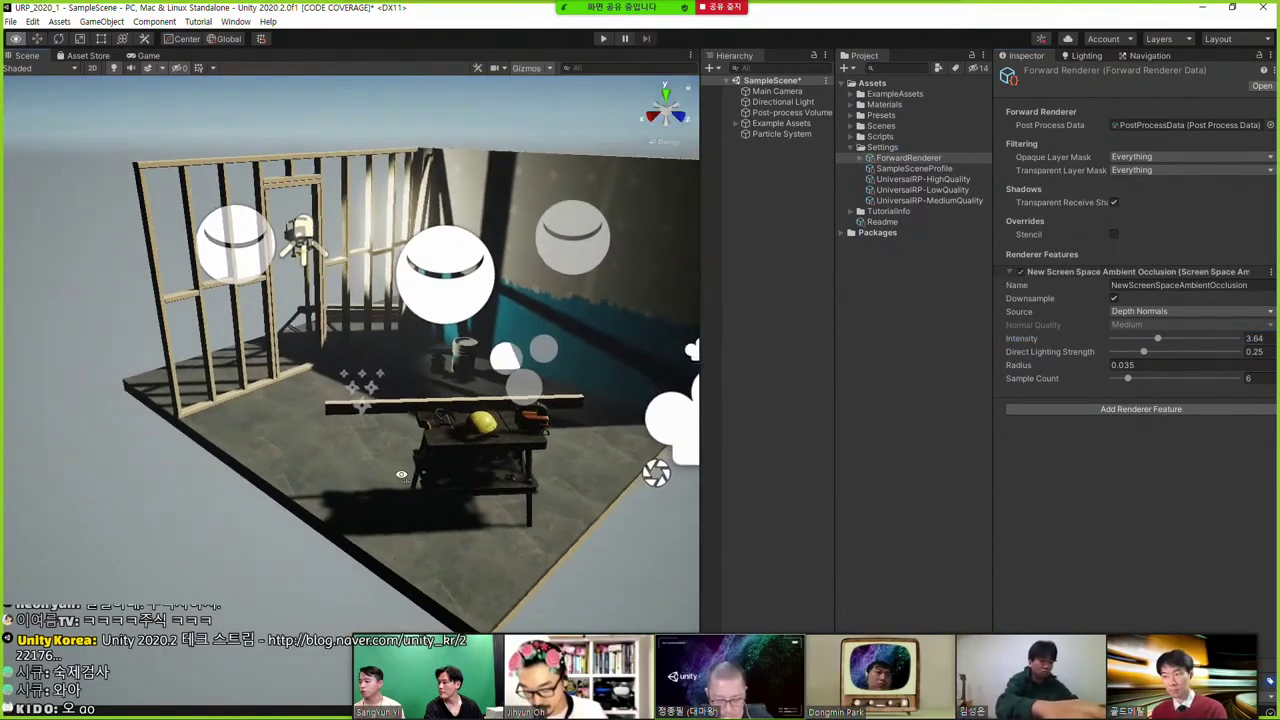
right_drag(440, 462, 334, 482)
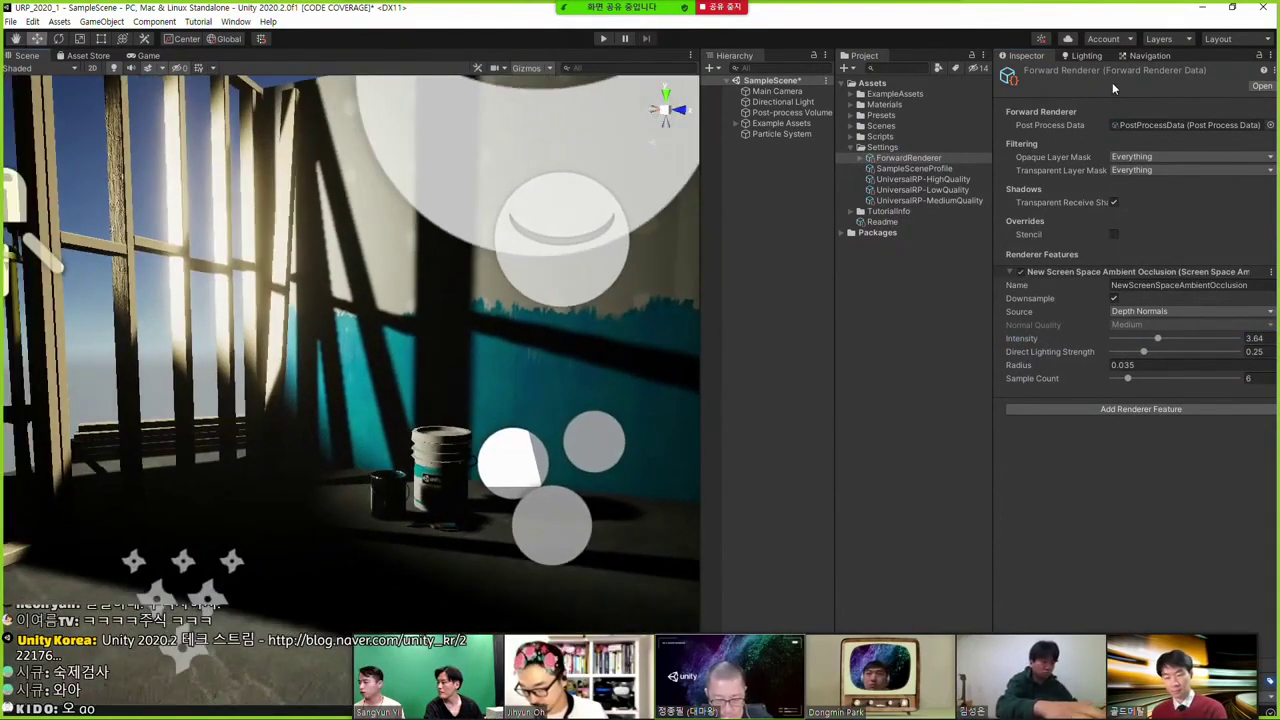
click(1090, 56)
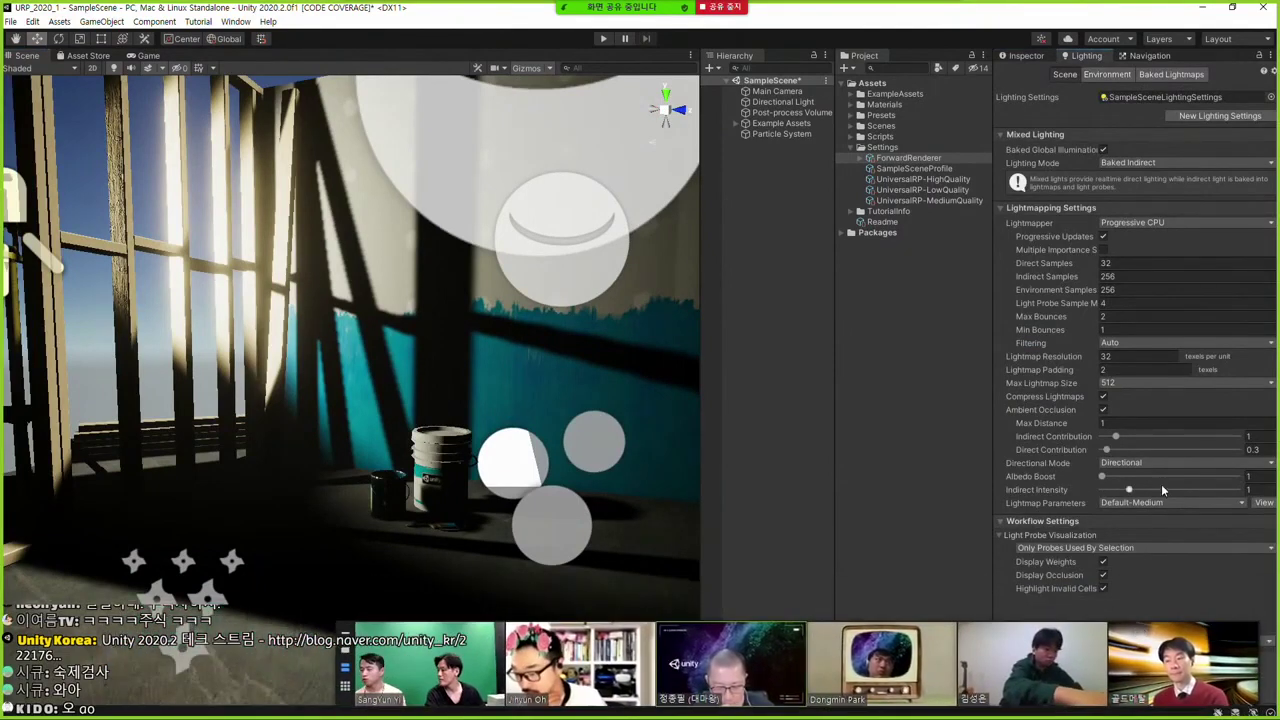
click(1026, 56)
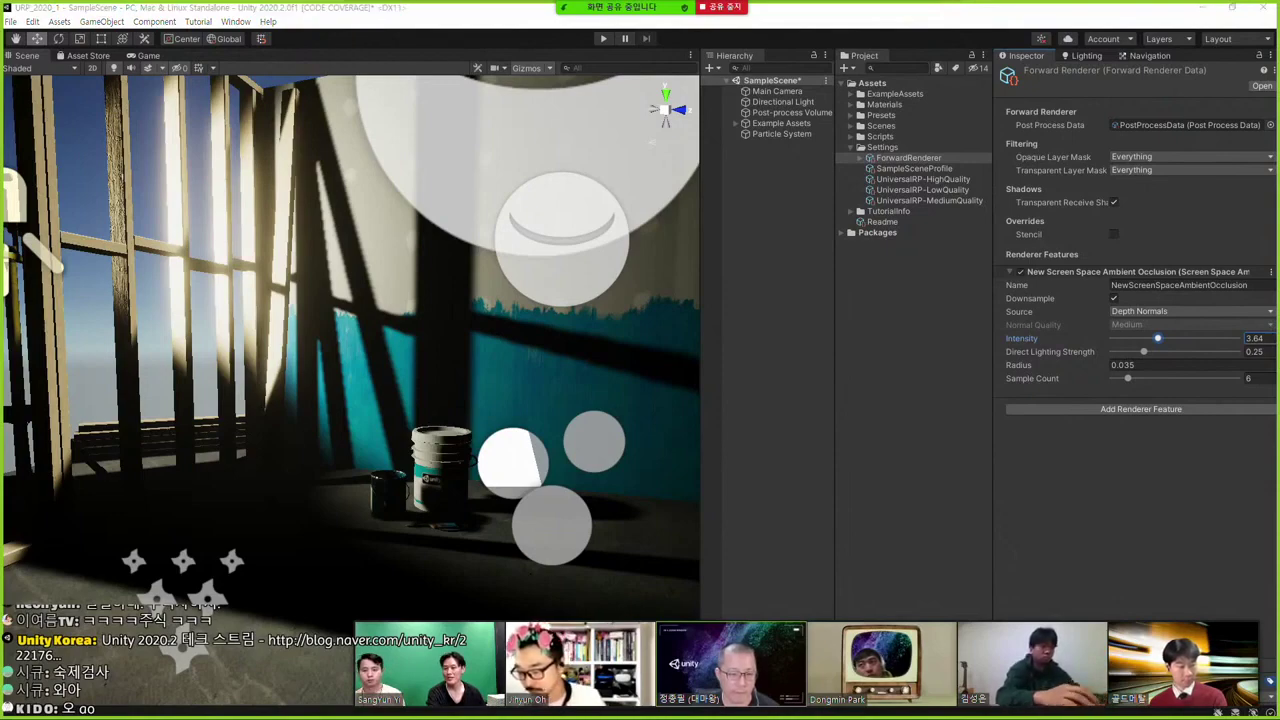
Step: Scroll the URP 10 What's new docs page down to the Clear Coat Off/On sphere comparison
key(alt+Tab)
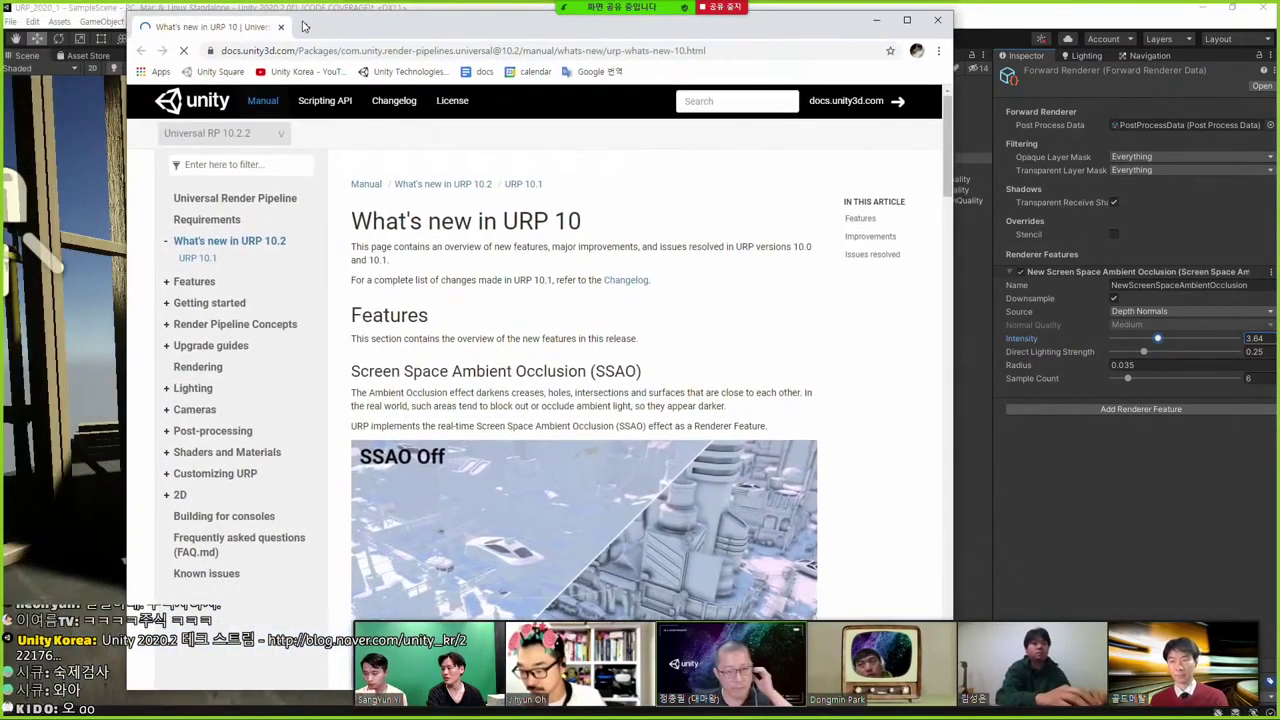
scroll(678, 321, down, 1)
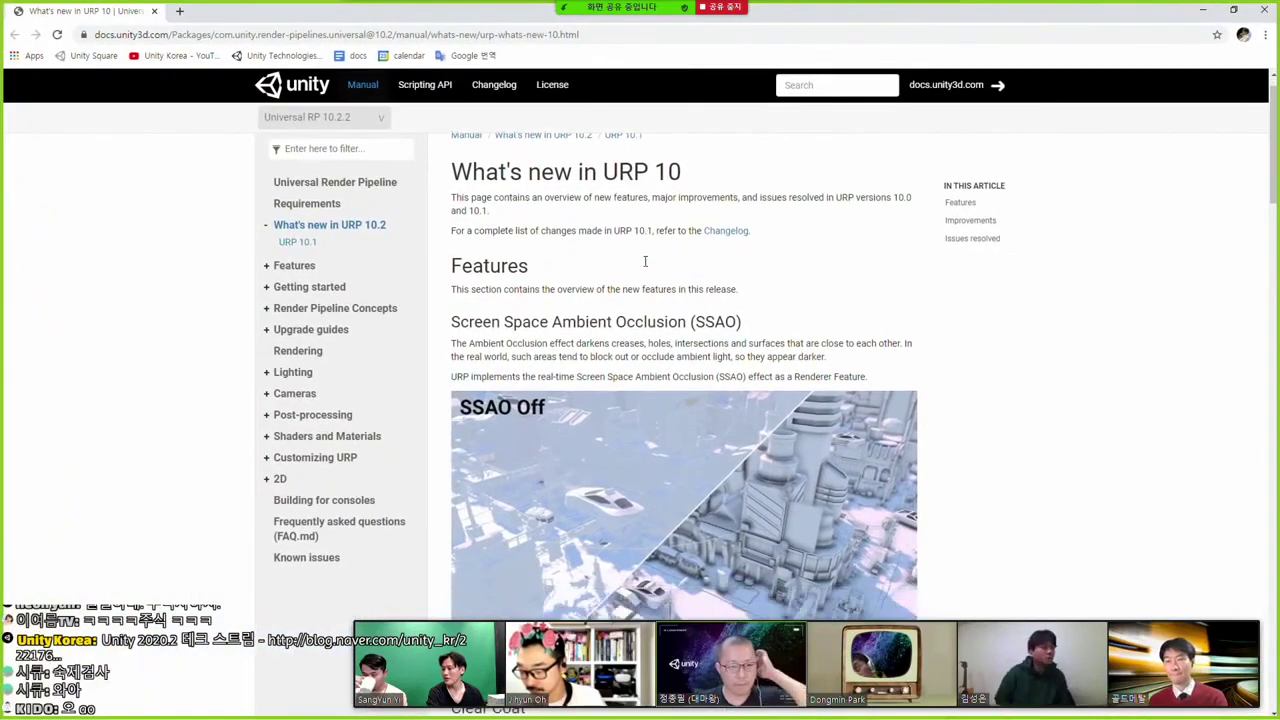
scroll(678, 321, down, 2)
scroll(678, 325, up, 2)
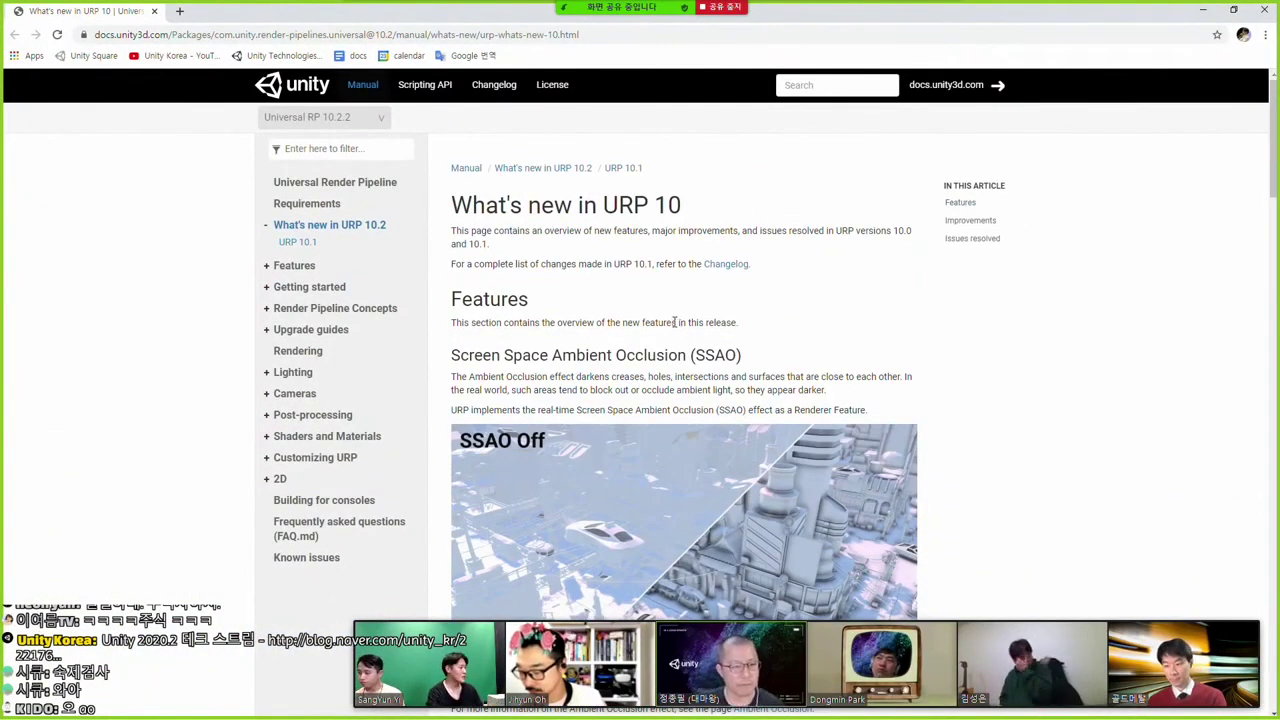
scroll(676, 321, down, 4)
scroll(752, 280, down, 1)
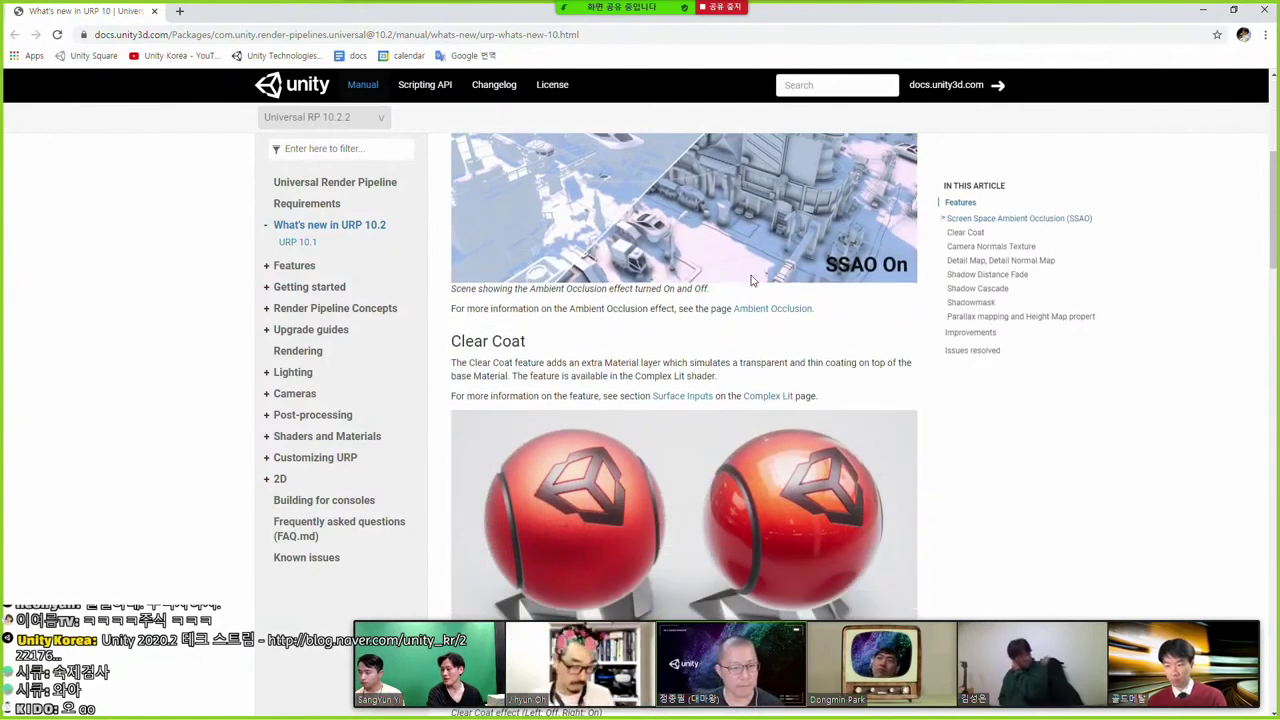
scroll(752, 280, down, 1)
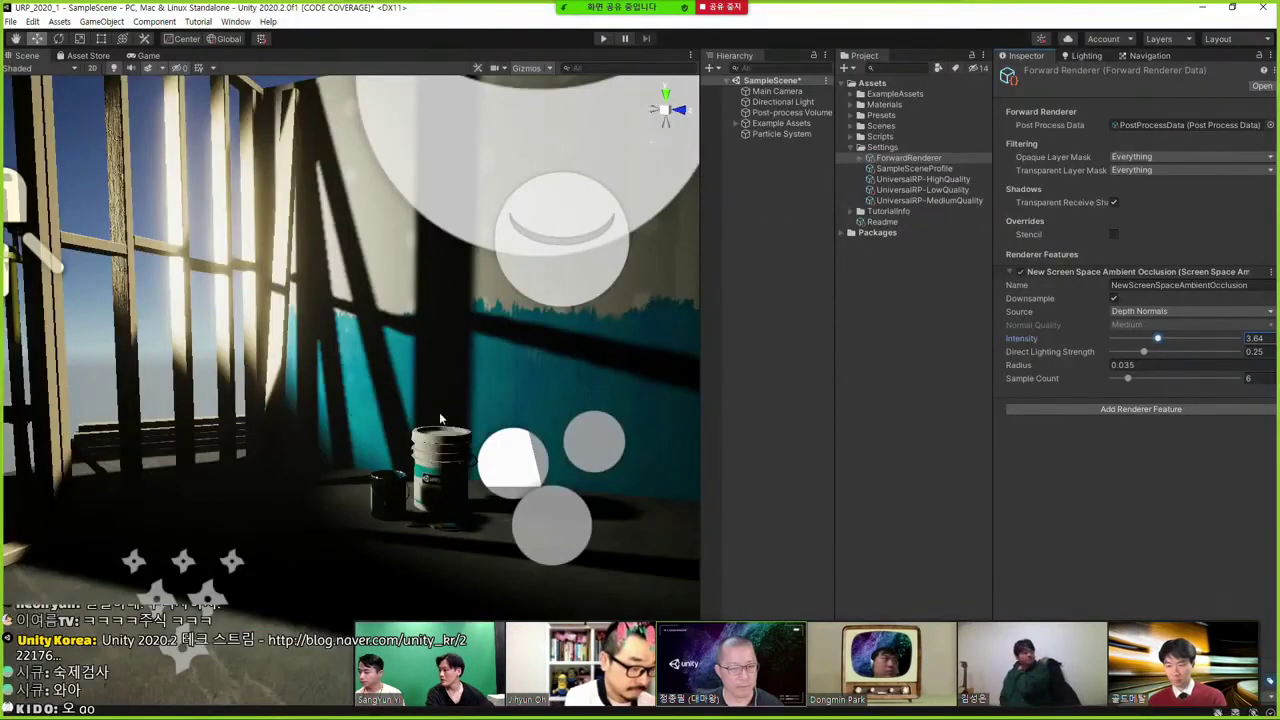
click(845, 67)
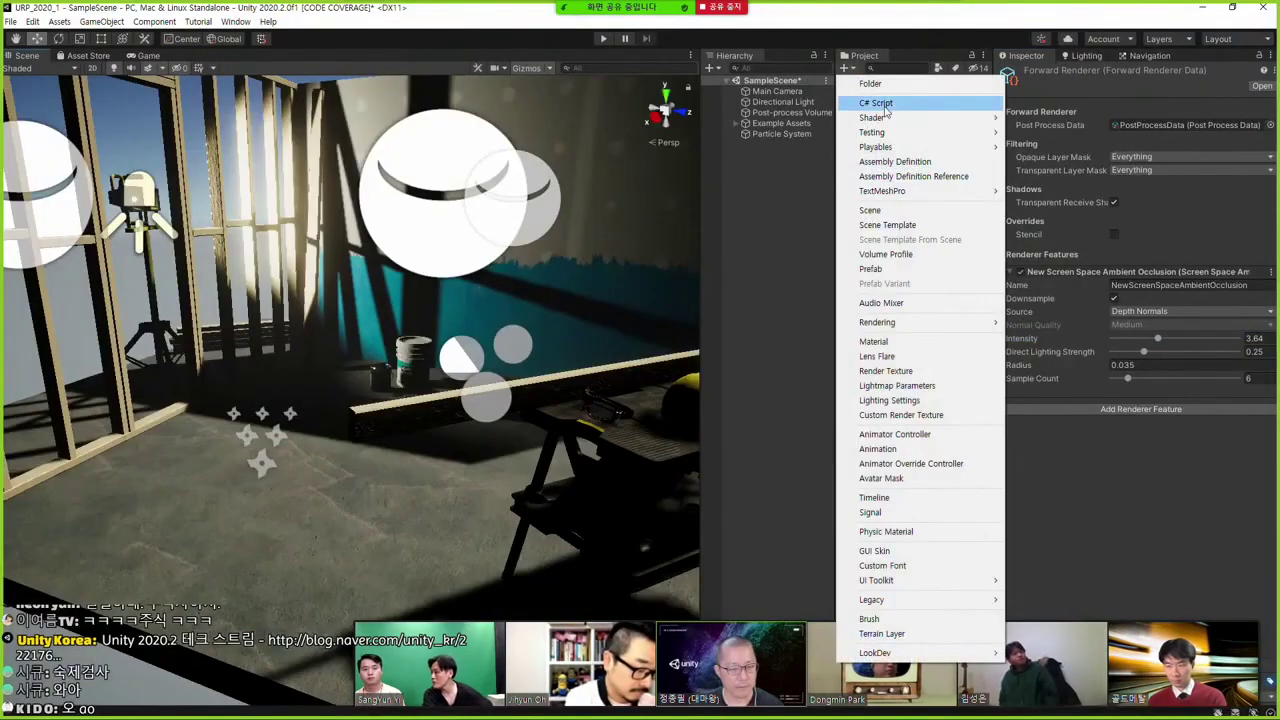
Step: Select the Ground object and confirm Ground_Mat uses the Complex Lit shader
click(200, 578)
click(200, 578)
click(277, 545)
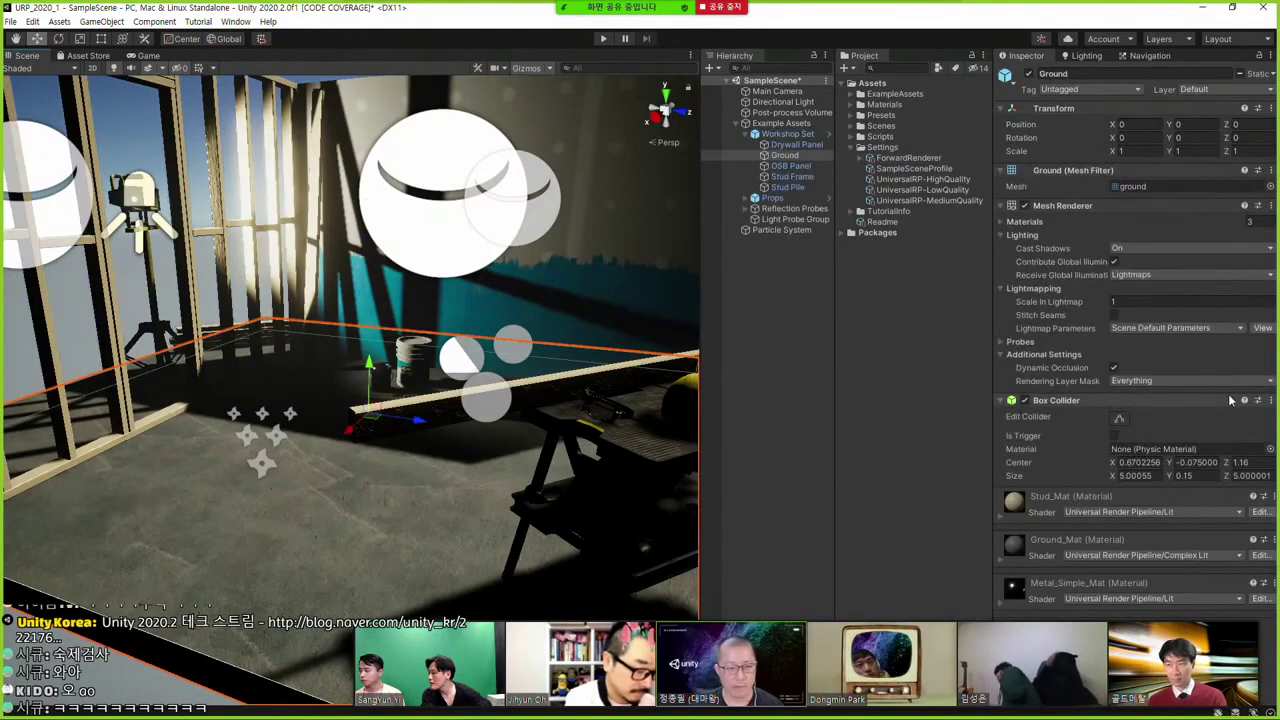
click(1048, 549)
scroll(1060, 540, down, 5)
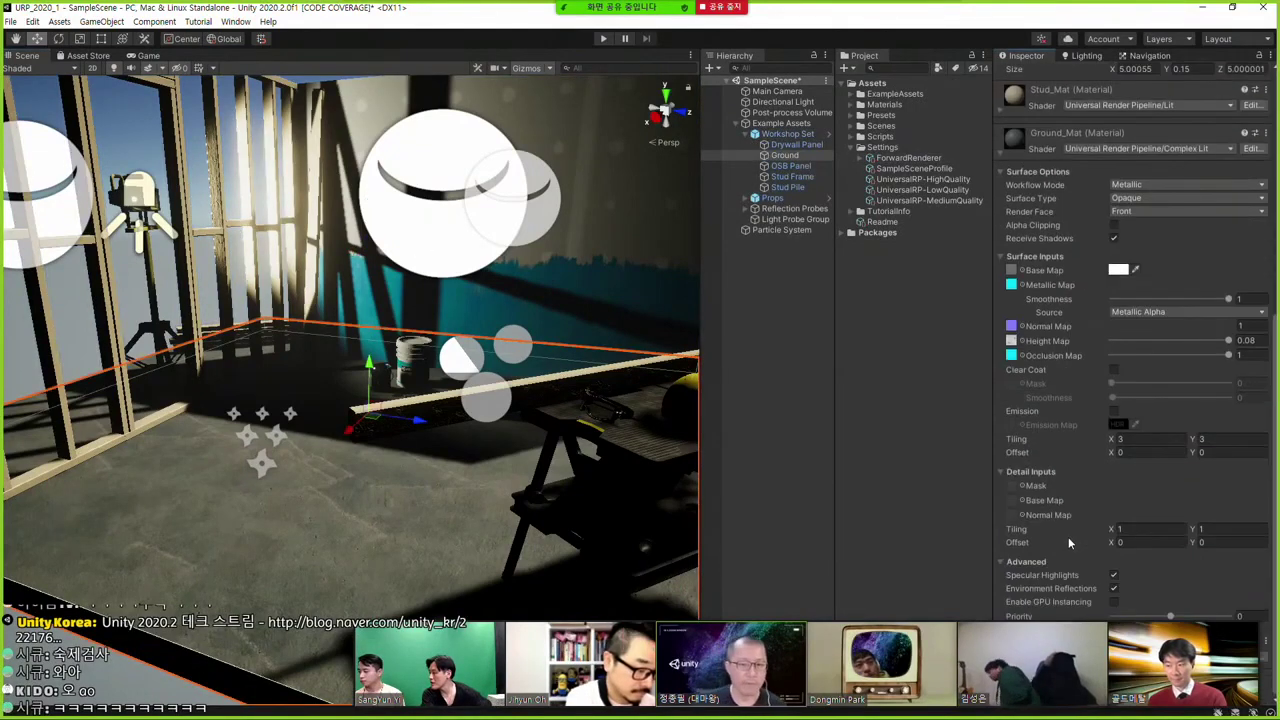
click(1118, 149)
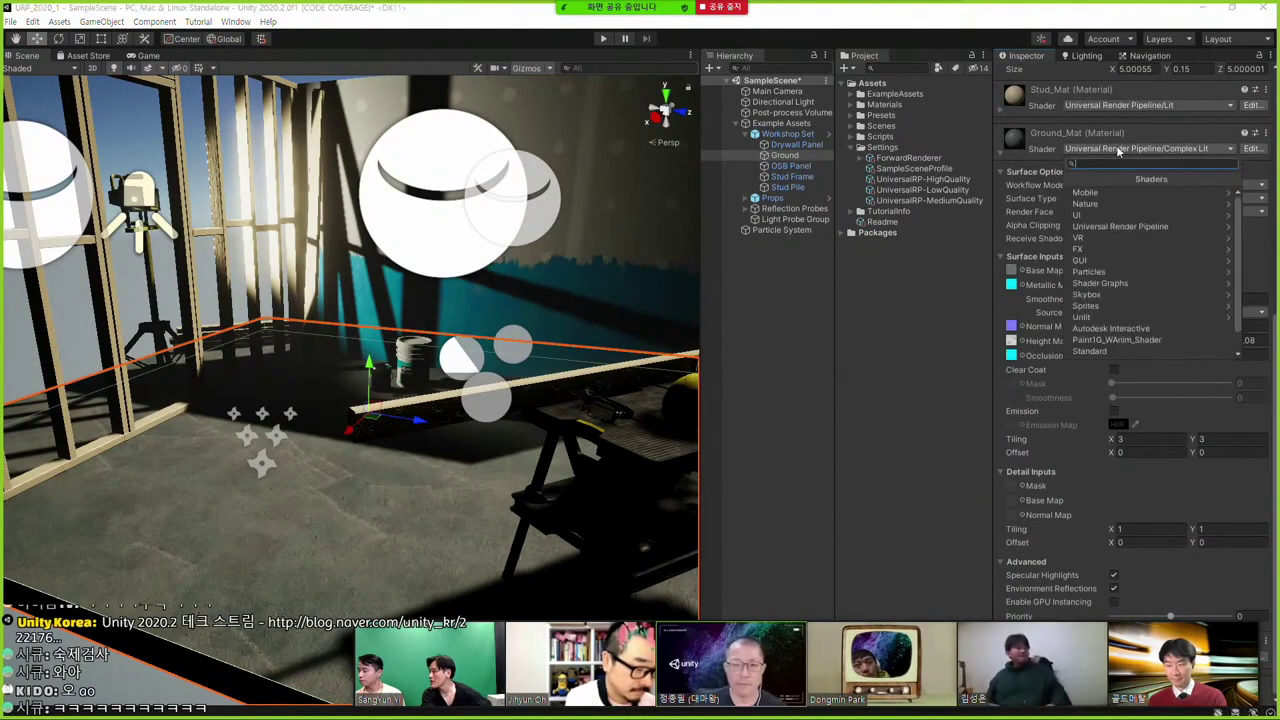
click(1133, 226)
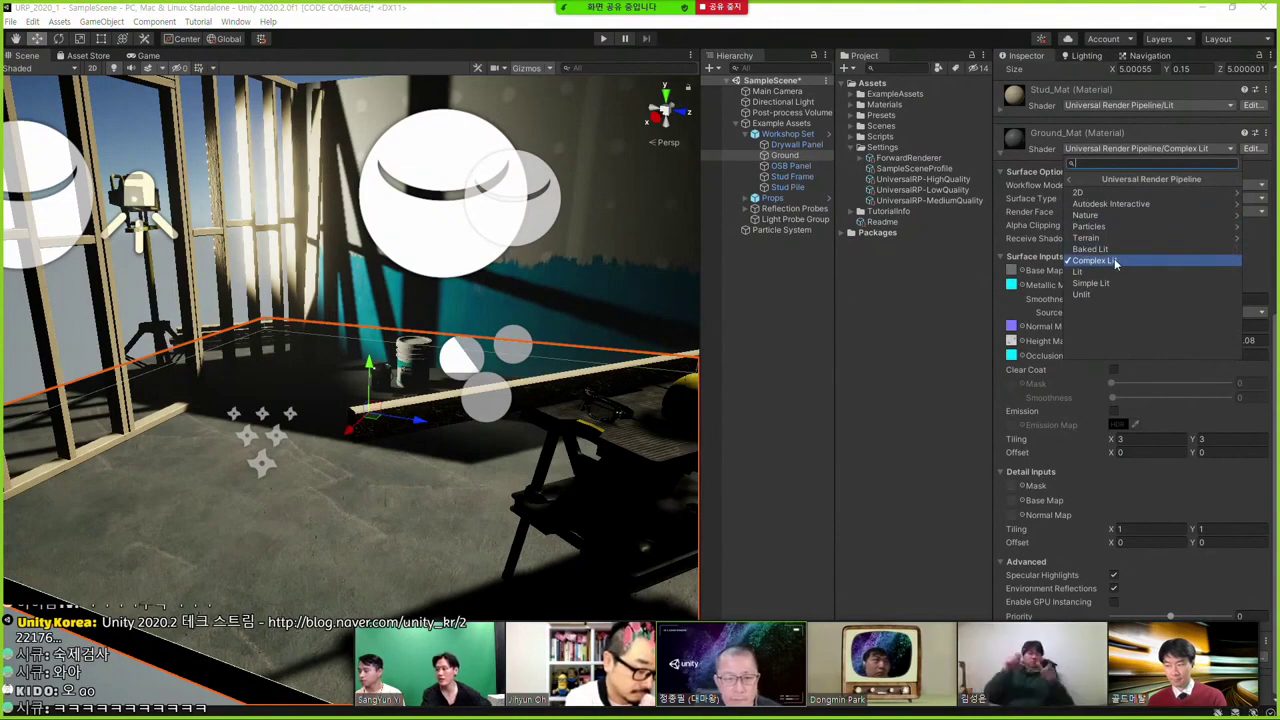
click(1039, 376)
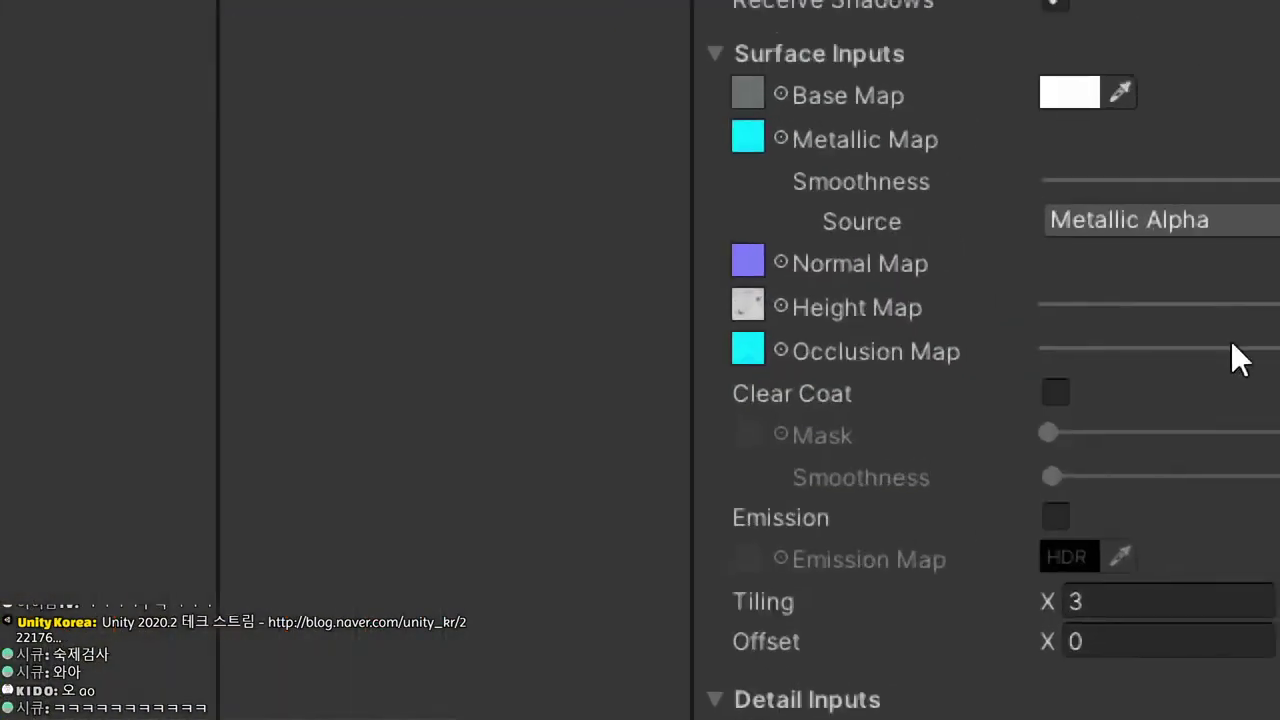
Step: Enable Clear Coat, try Mask values up to 1 and Smoothness 0.575, then switch it off
click(848, 349)
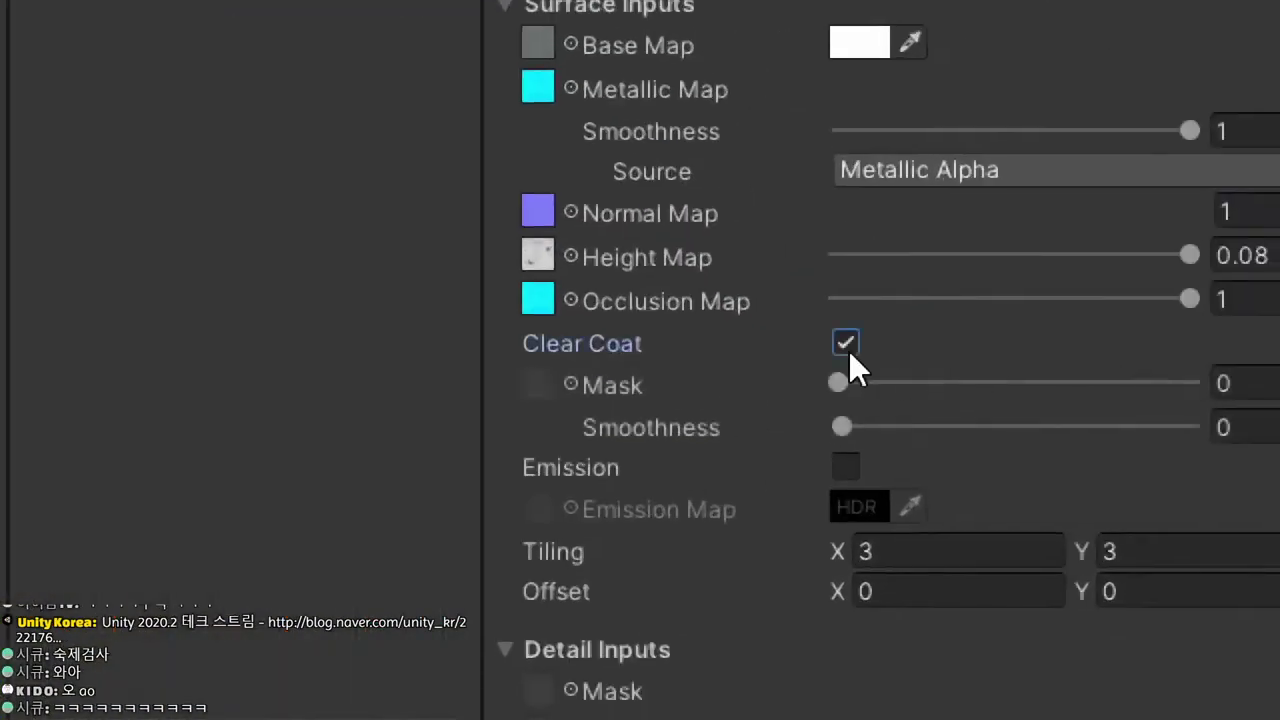
click(839, 383)
drag(839, 383, 1188, 346)
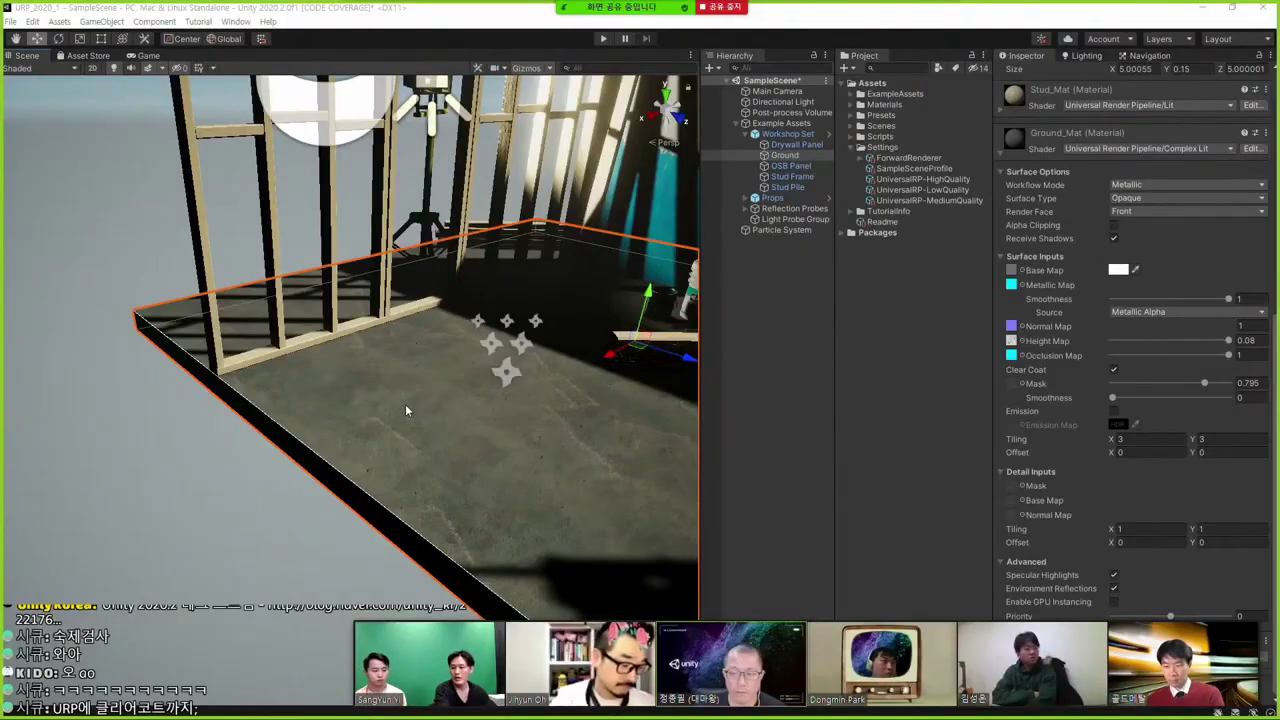
mouse_move(544, 334)
alt+mouse_down()
mouse_move(512, 326)
mouse_move(449, 363)
mouse_move(480, 400)
mouse_move(500, 390)
alt+mouse_up()
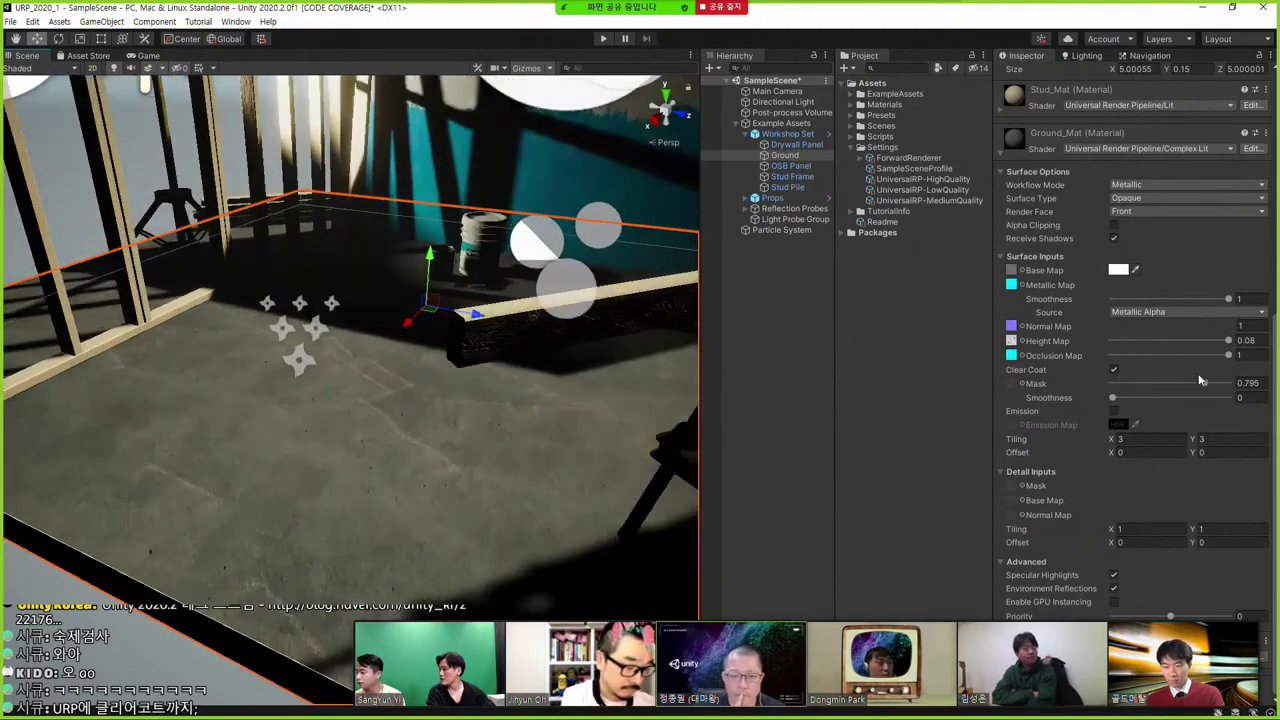
mouse_move(1202, 381)
mouse_down()
mouse_move(1102, 390)
mouse_move(1240, 384)
mouse_up()
mouse_move(1112, 397)
mouse_down()
mouse_move(1275, 400)
mouse_move(1178, 398)
mouse_up()
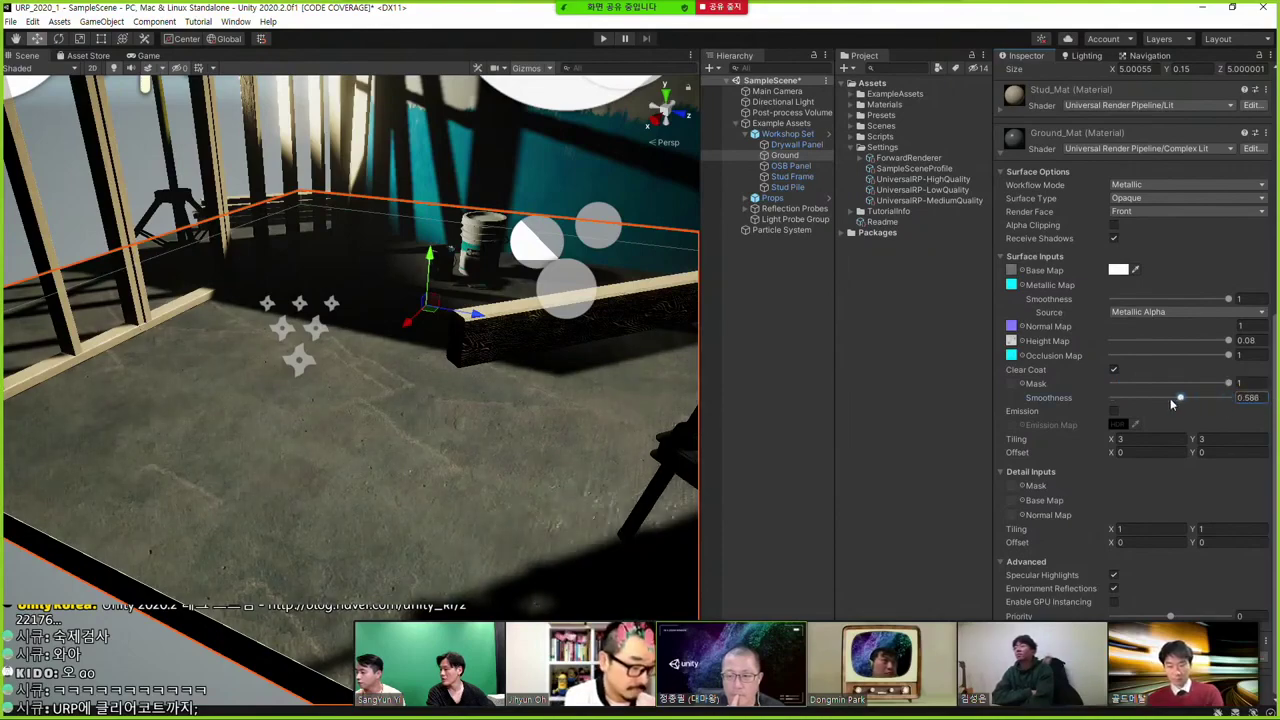
mouse_move(560, 400)
alt+mouse_down()
mouse_move(604, 405)
mouse_move(640, 380)
alt+mouse_up()
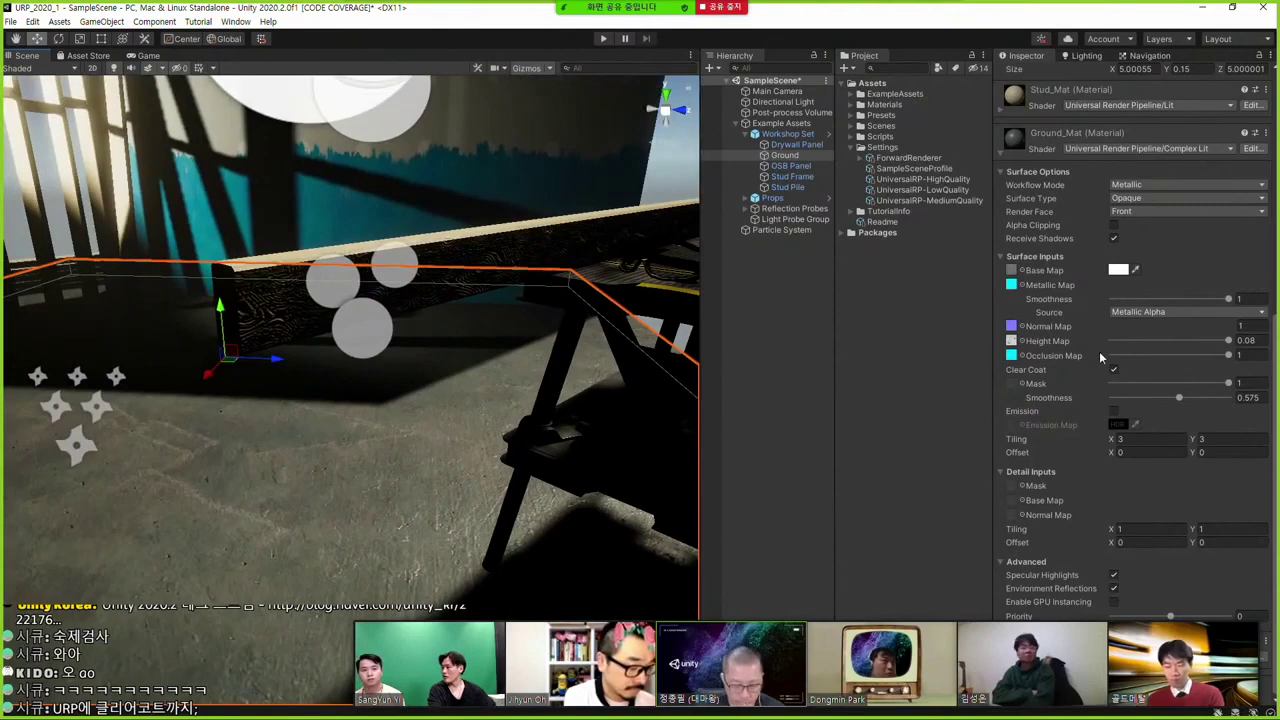
click(1113, 369)
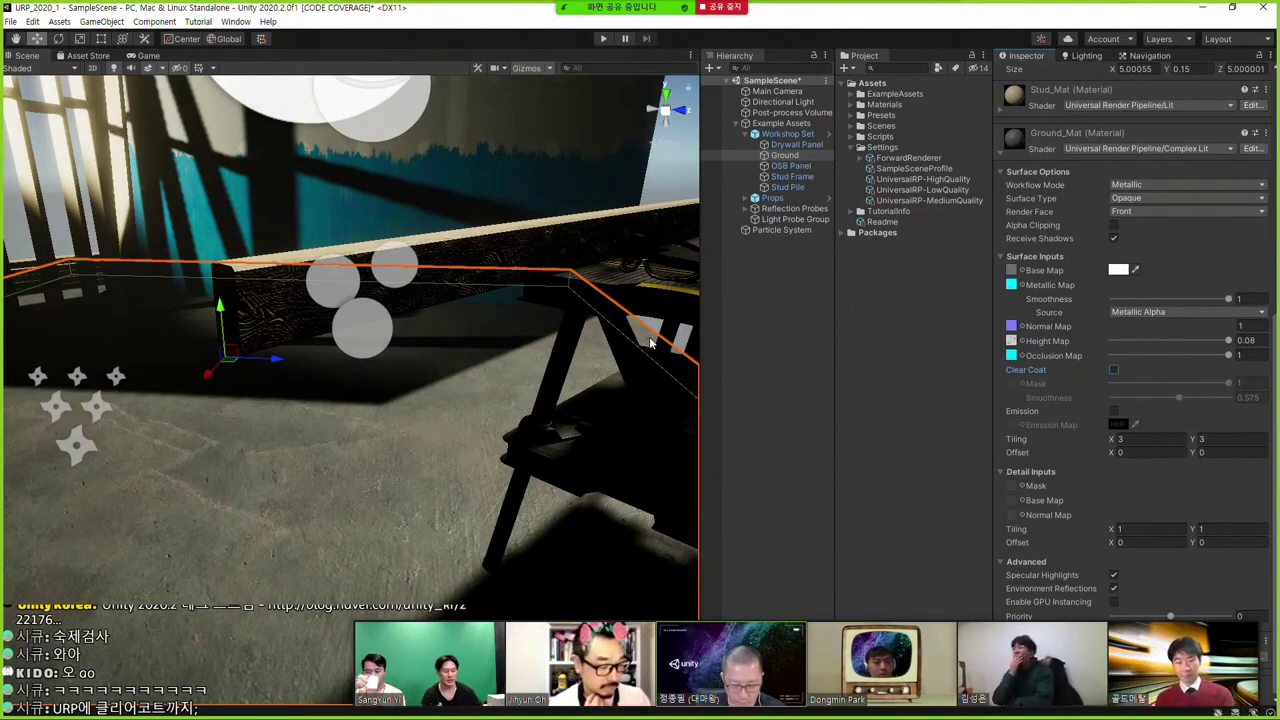
Step: Read the Clear Coat description, then scroll past Shadow Cascade to the Shadowmask comparison images
key(alt+Tab)
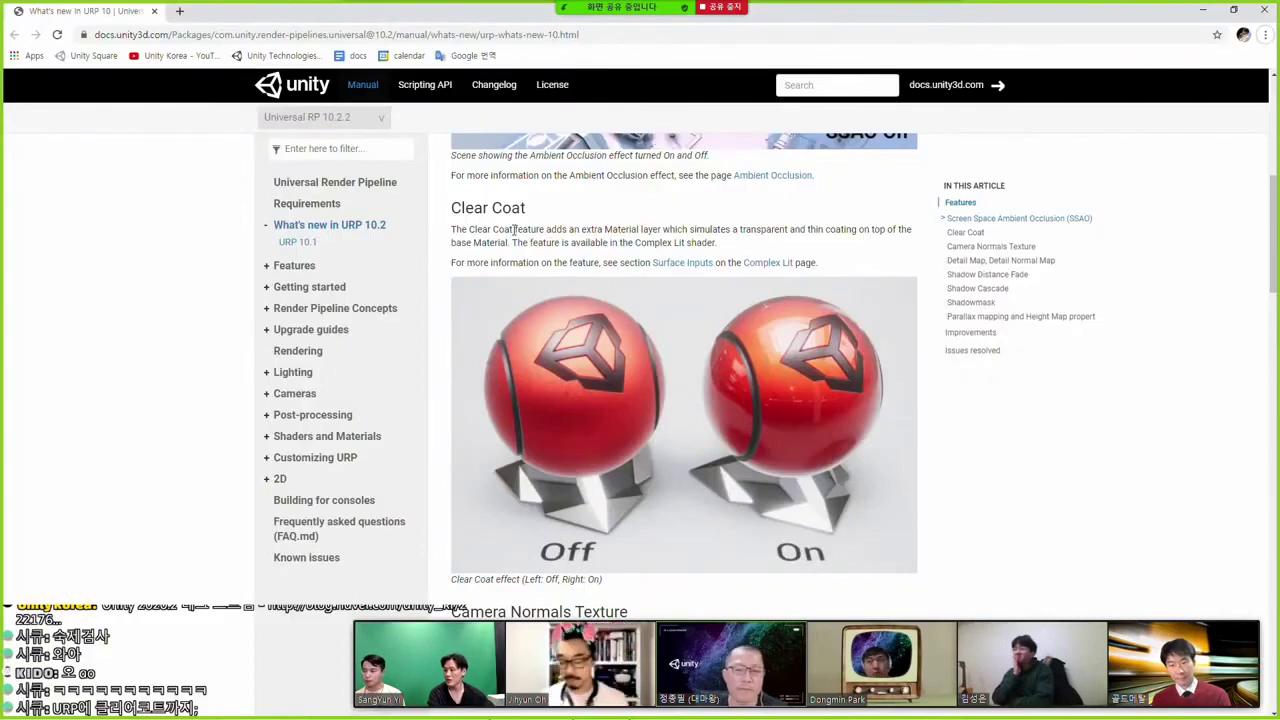
drag(474, 207, 629, 215)
scroll(629, 215, down, 2)
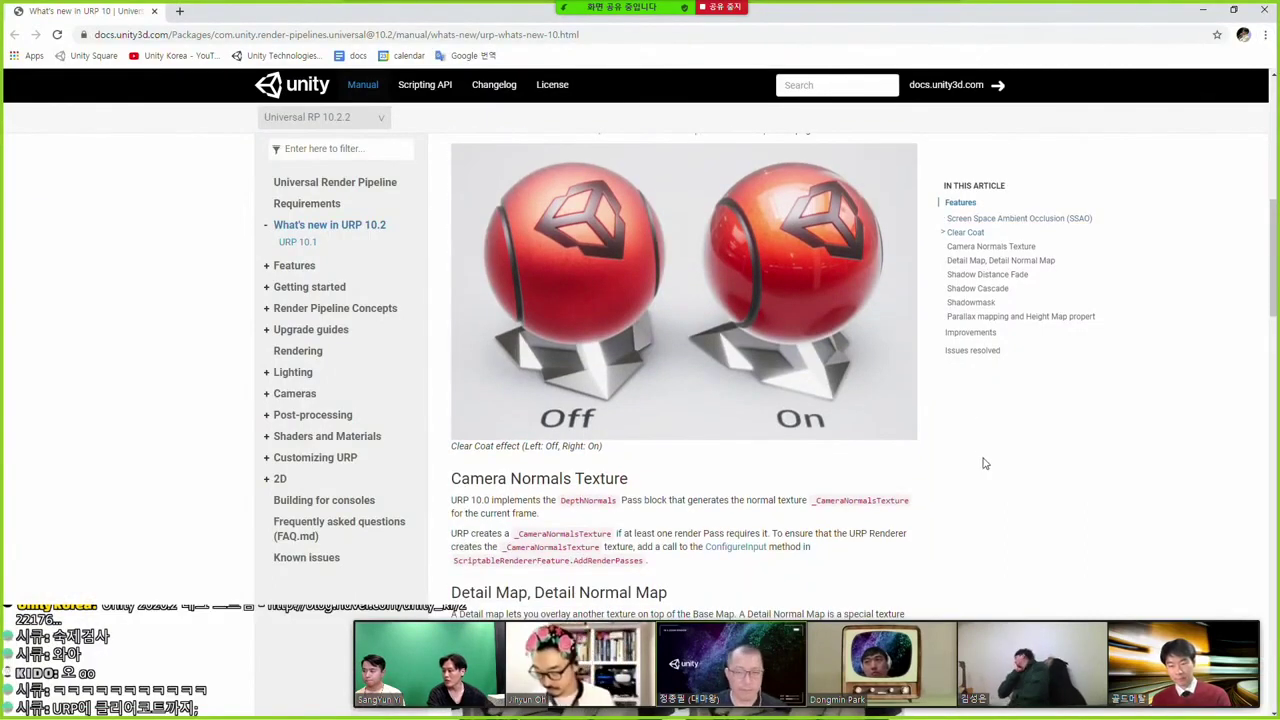
scroll(688, 481, down, 3)
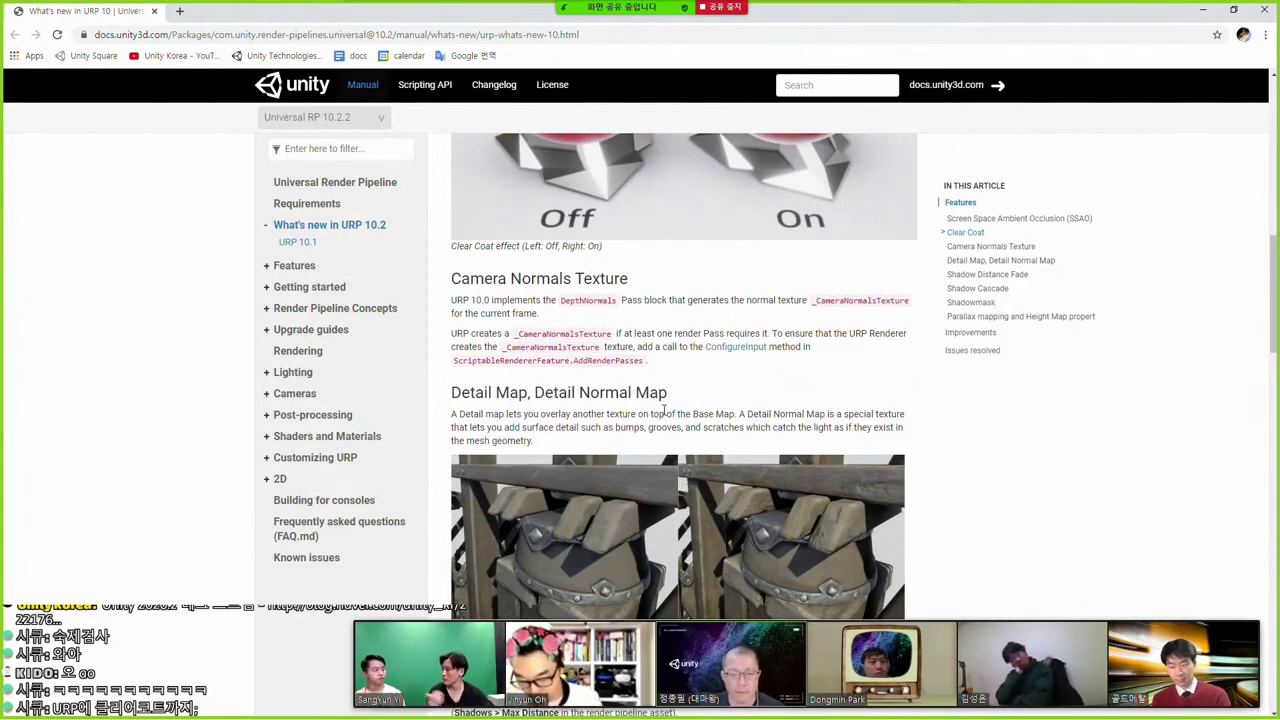
scroll(650, 380, down, 2)
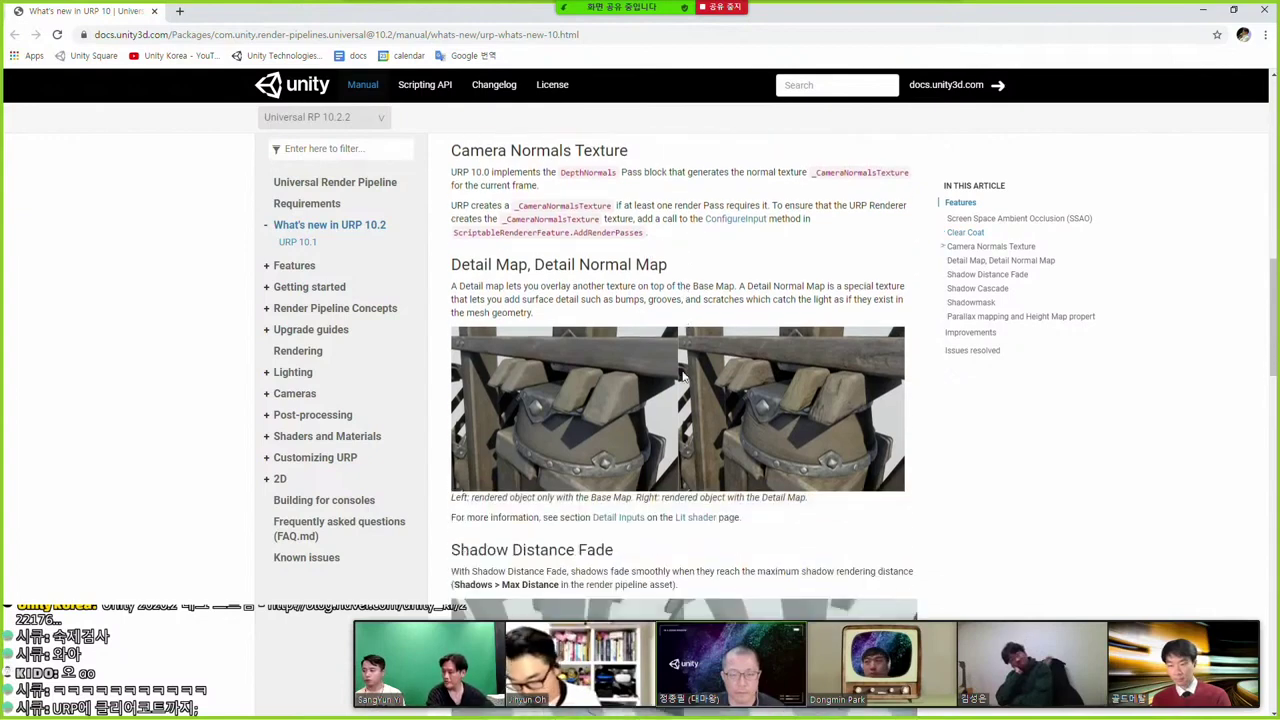
scroll(690, 368, down, 1)
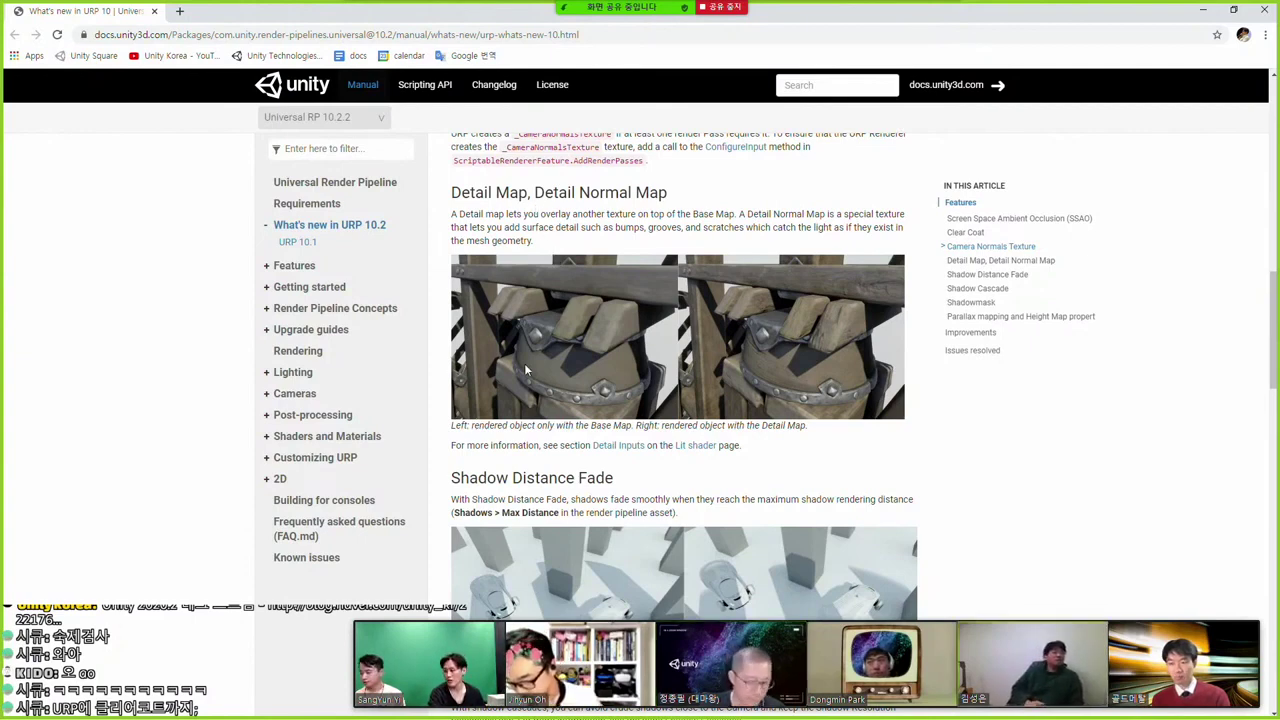
scroll(525, 370, down, 3)
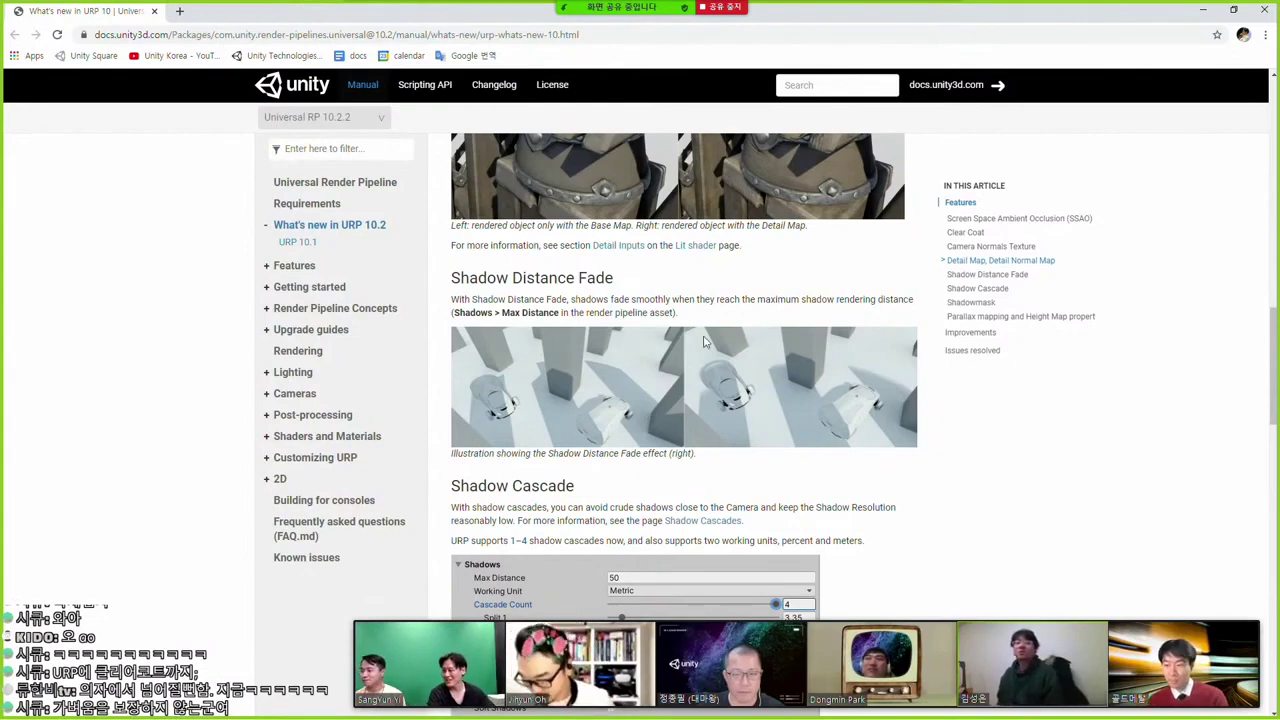
scroll(700, 345, down, 3)
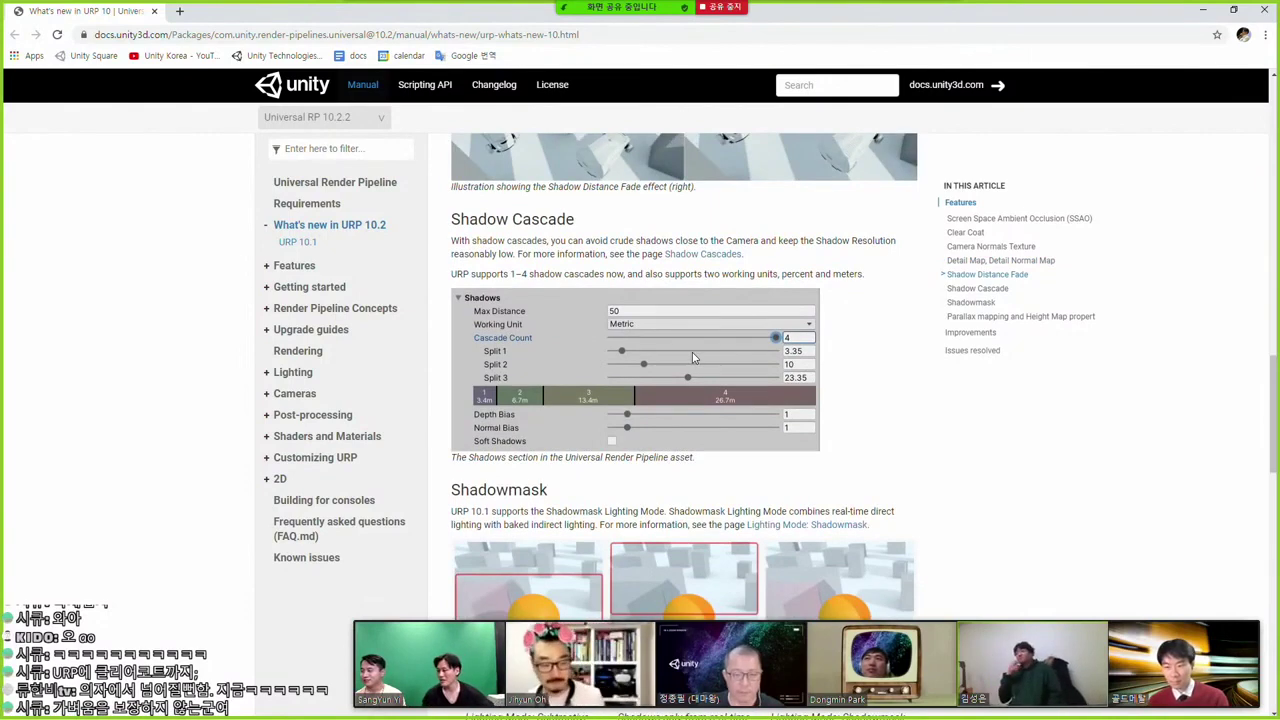
scroll(680, 348, down, 2)
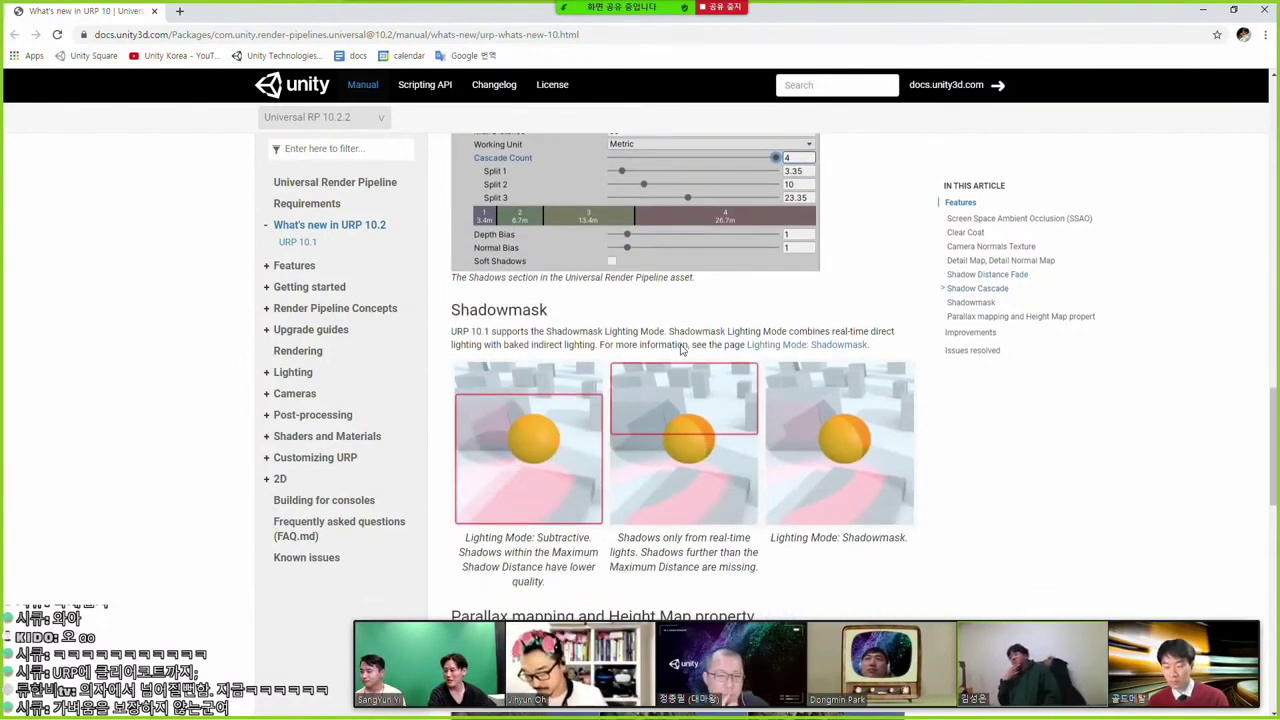
scroll(683, 346, down, 2)
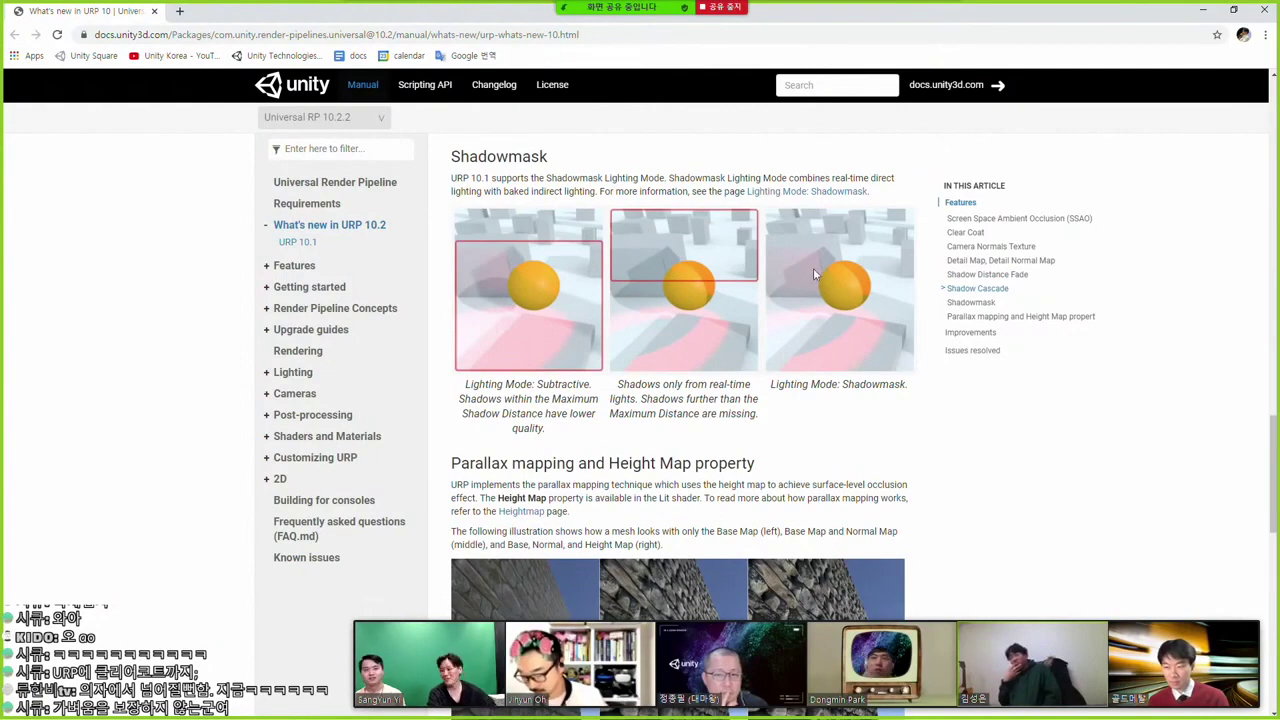
Step: Show the Lighting settings' Lighting Mode options, leaving Baked Indirect selected
key(alt+Tab)
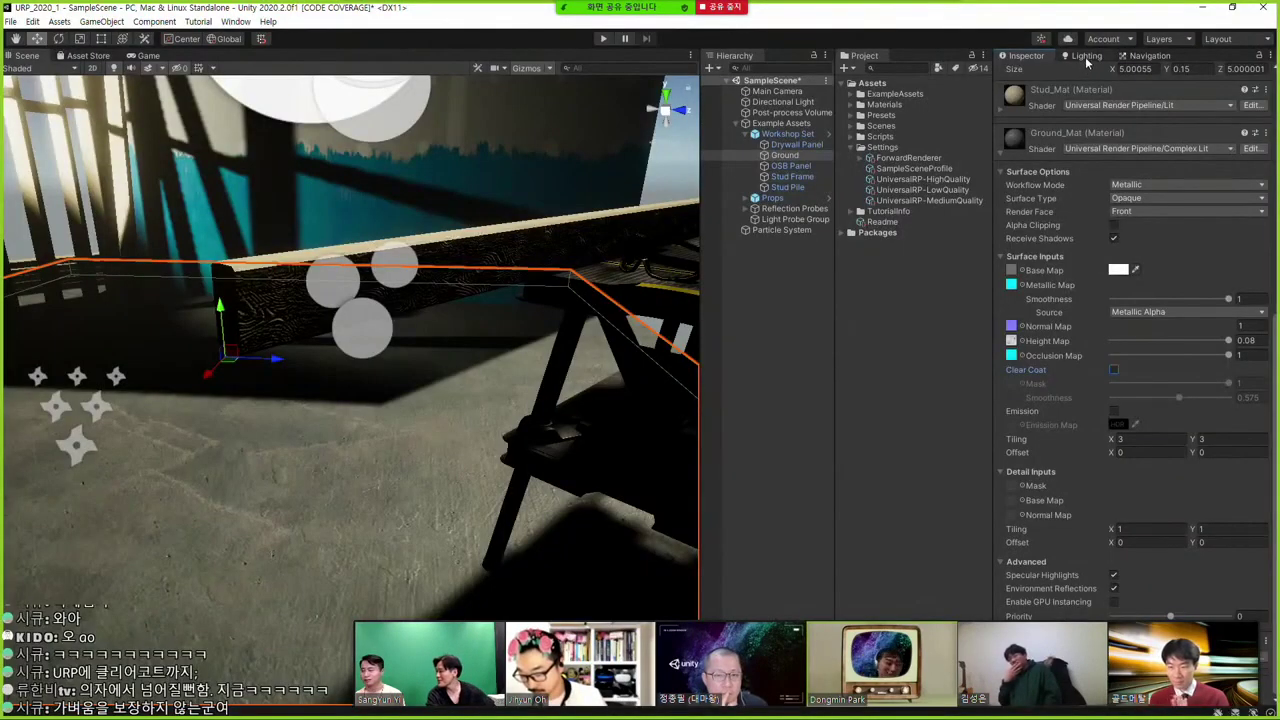
click(1086, 57)
click(1147, 166)
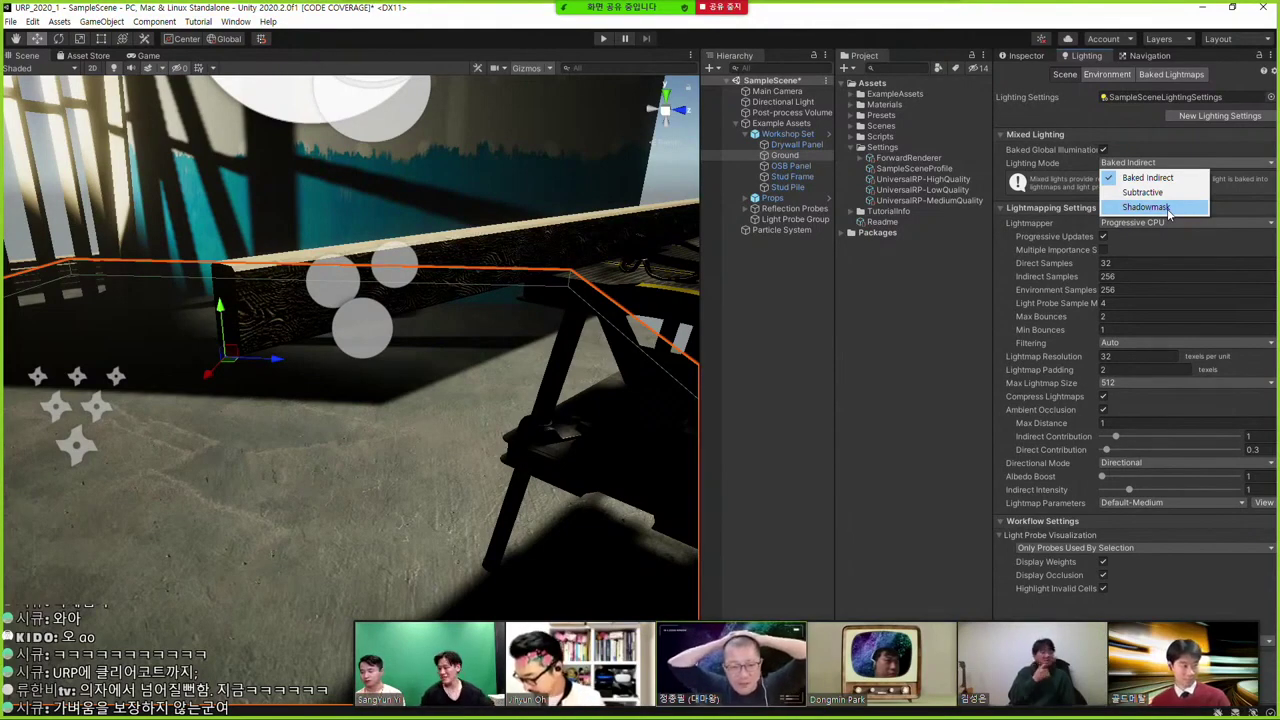
click(1167, 208)
Step: Scroll the docs to the Shaded Wireframe section, highlight its heading, then return to Unity
key(alt+Tab)
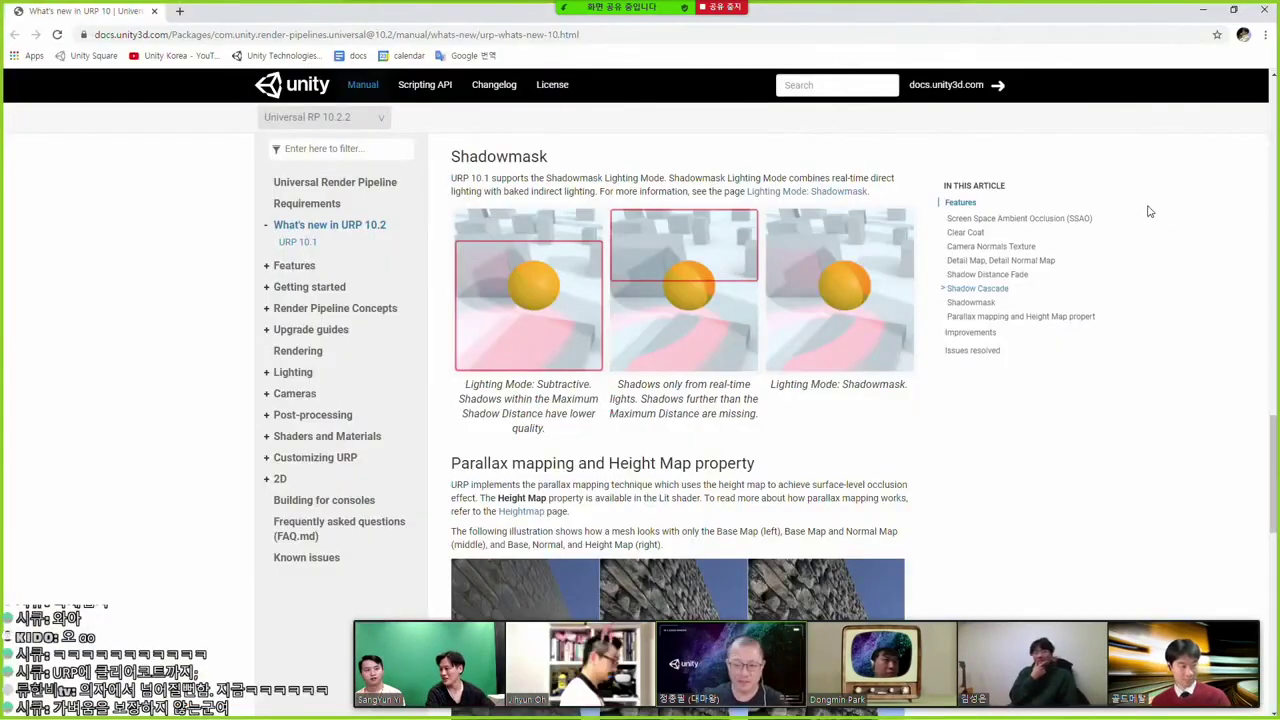
scroll(710, 342, down, 2)
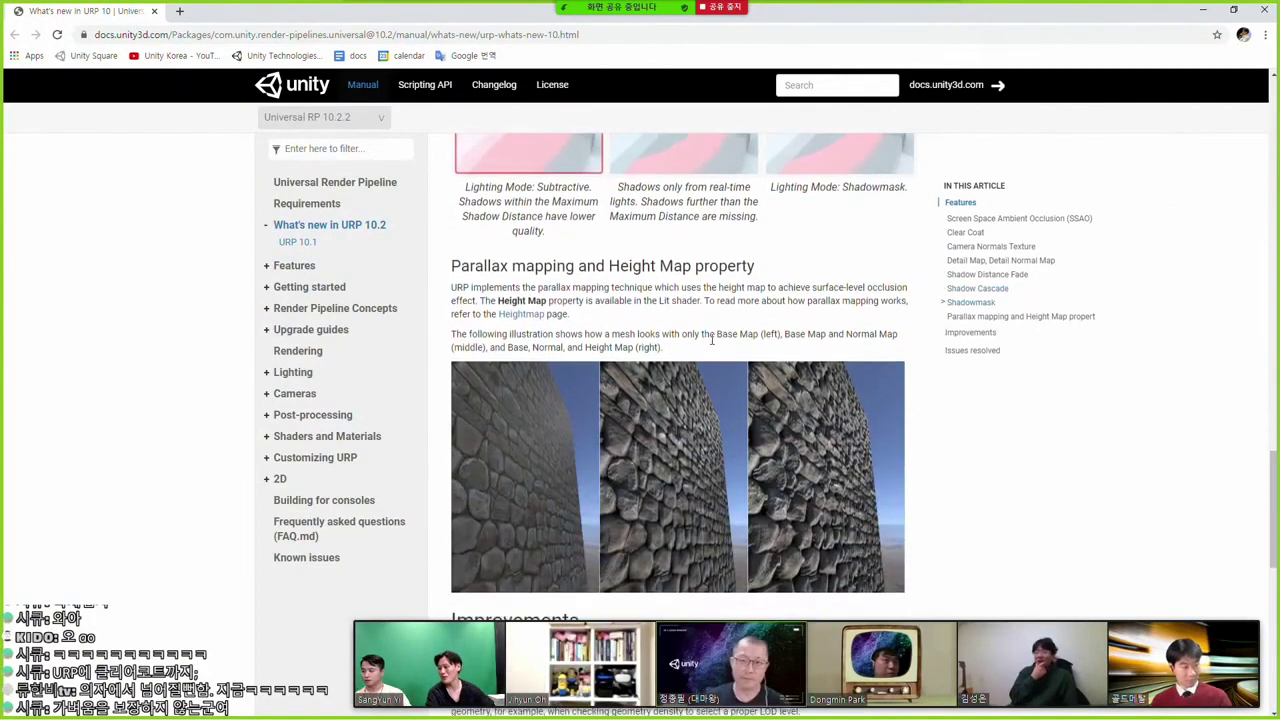
scroll(712, 340, down, 1)
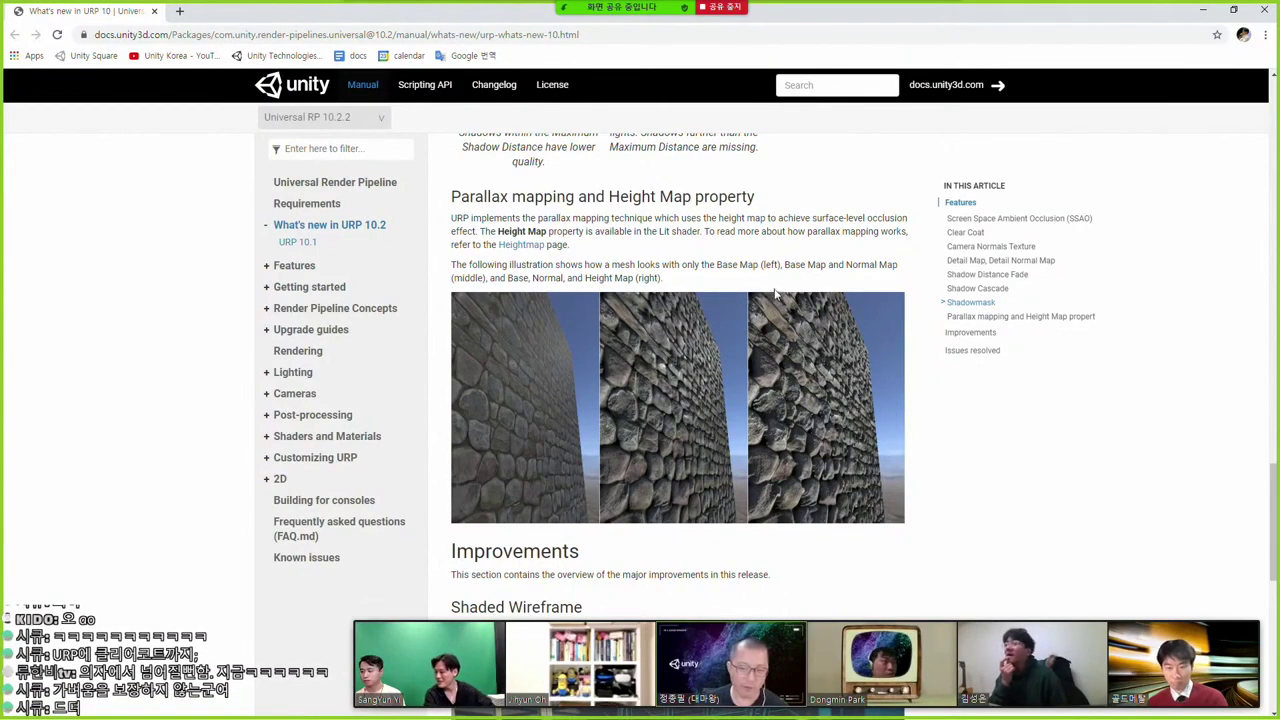
scroll(776, 288, down, 1)
scroll(780, 290, down, 2)
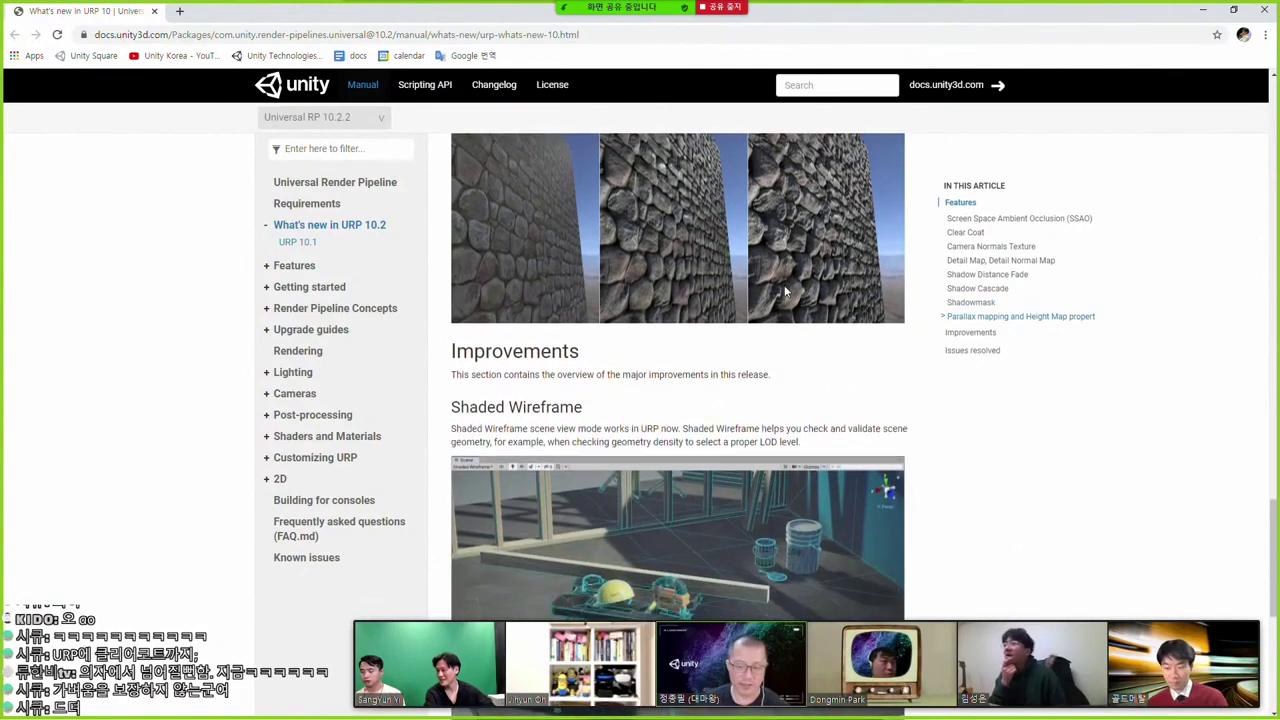
scroll(785, 291, down, 2)
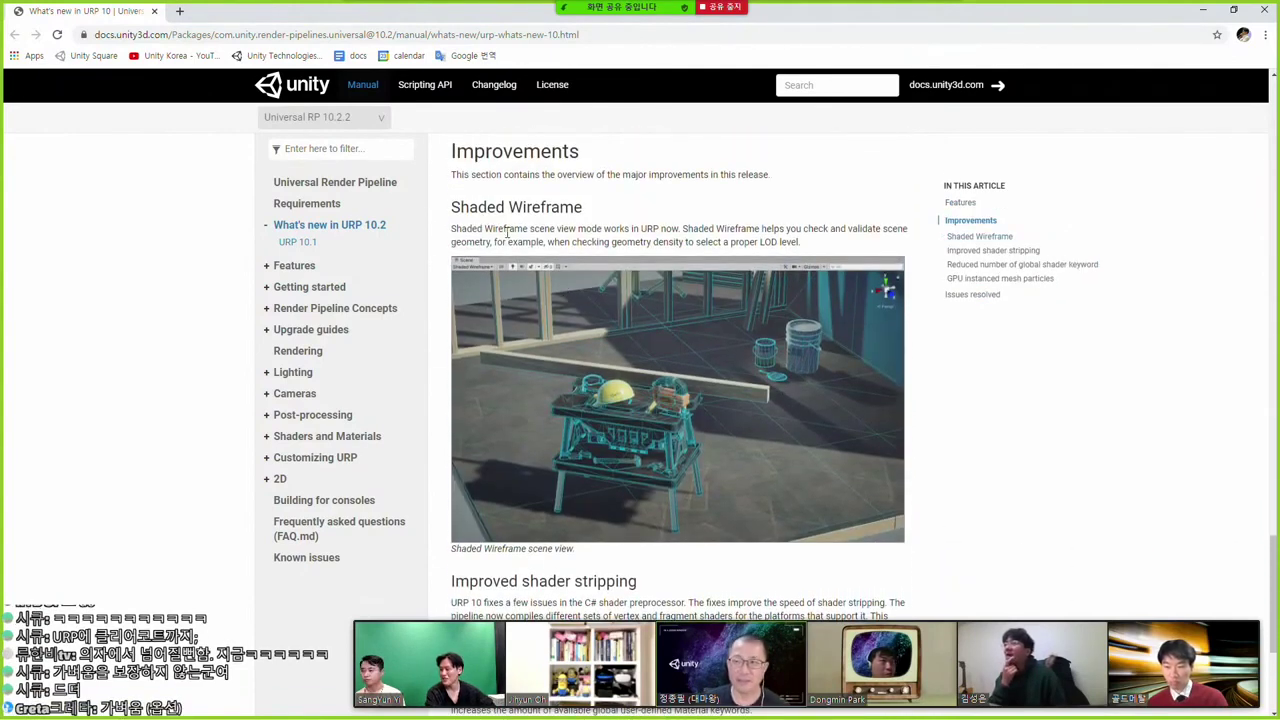
drag(530, 207, 726, 218)
click(728, 220)
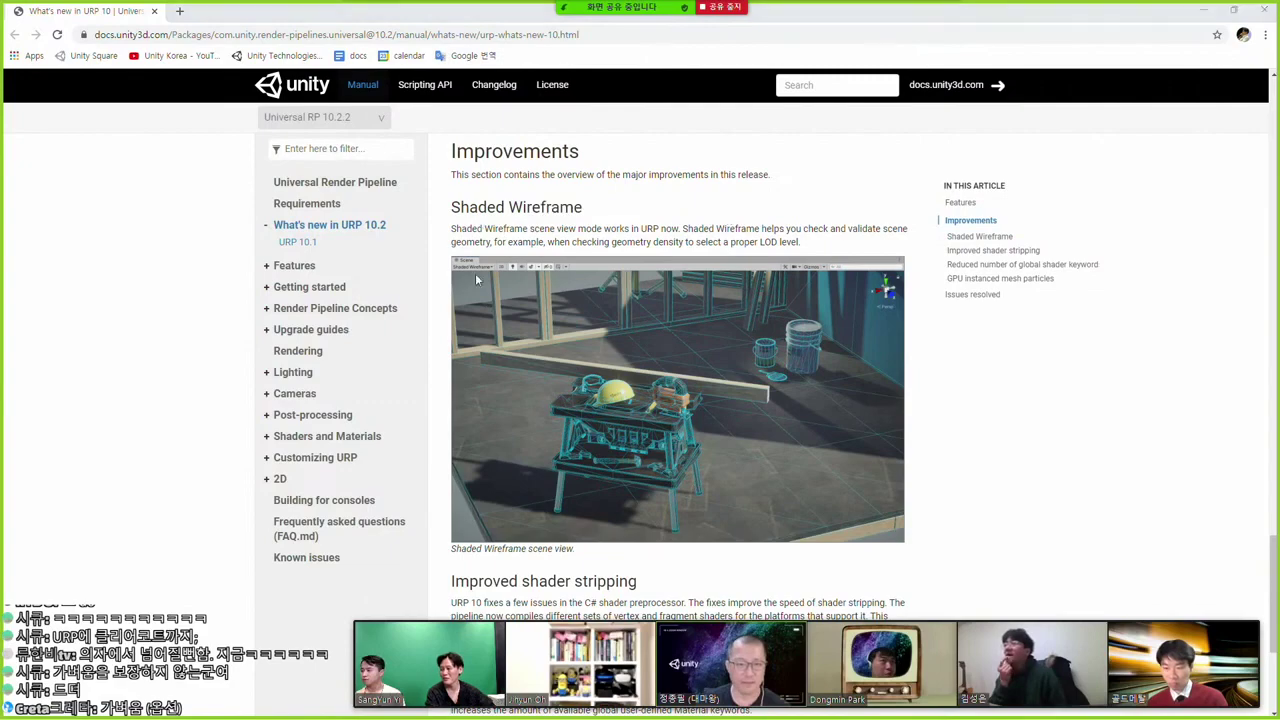
key(alt+Tab)
Step: Frame the Ground and set the Scene view draw mode to Shaded Wireframe
key(f)
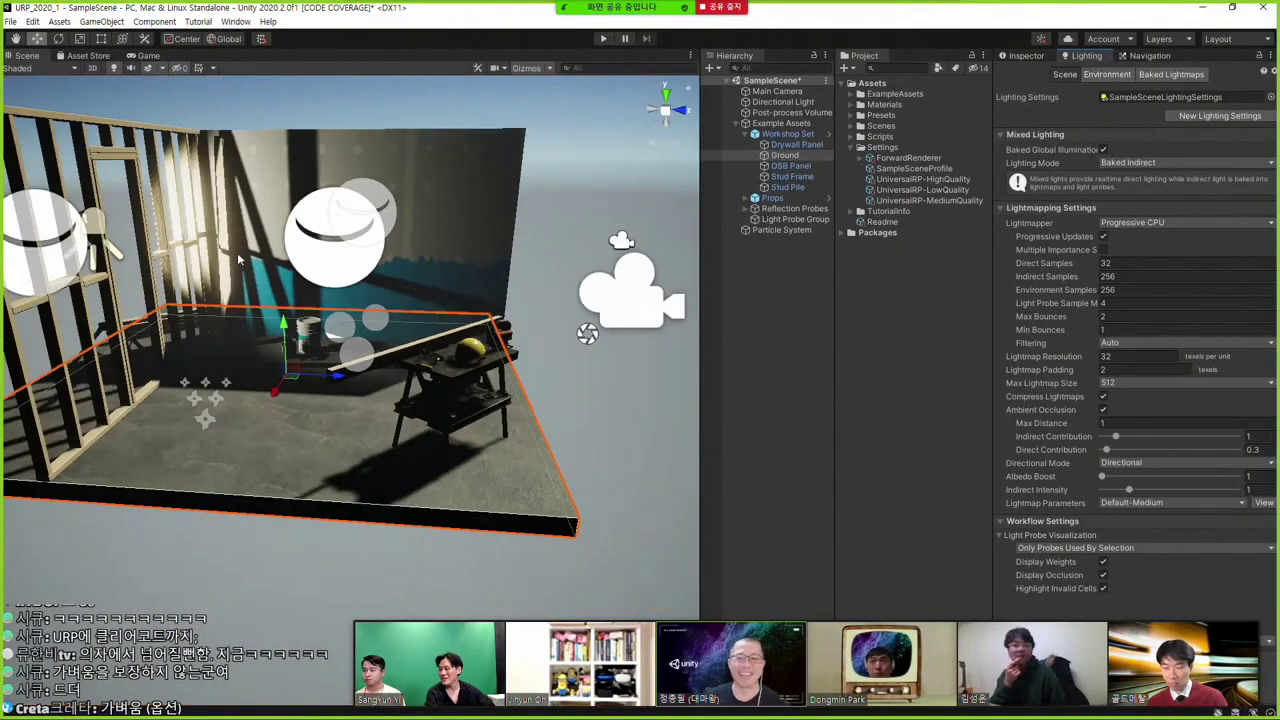
click(39, 70)
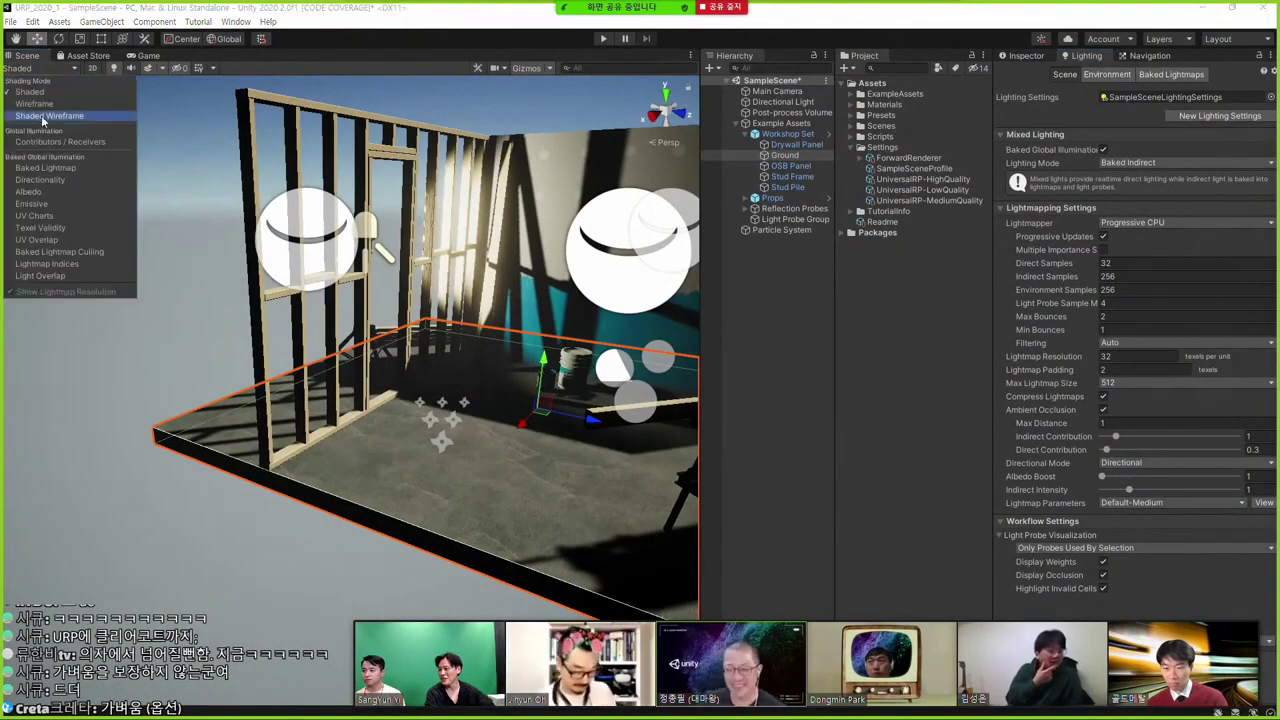
click(55, 116)
right_drag(60, 133, 469, 233)
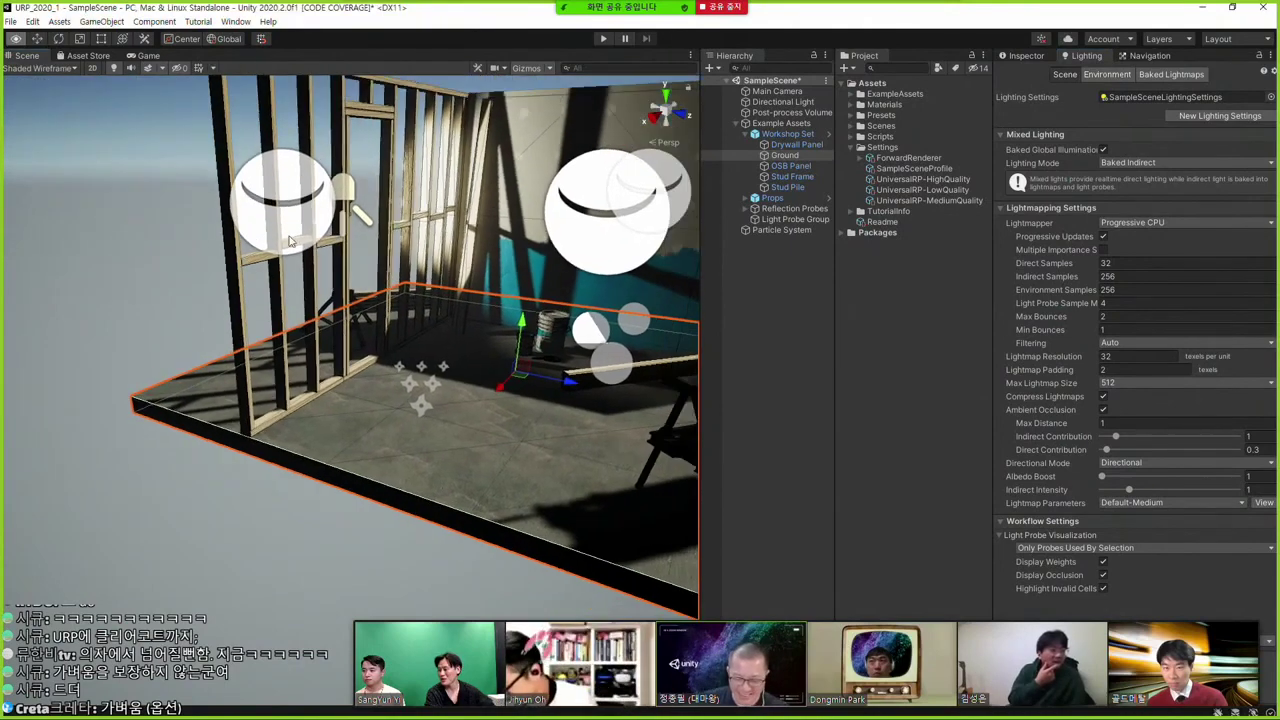
Step: Turn on the selection wireframe overlay, then hide all gizmos in the Scene view
click(549, 67)
click(521, 110)
click(480, 160)
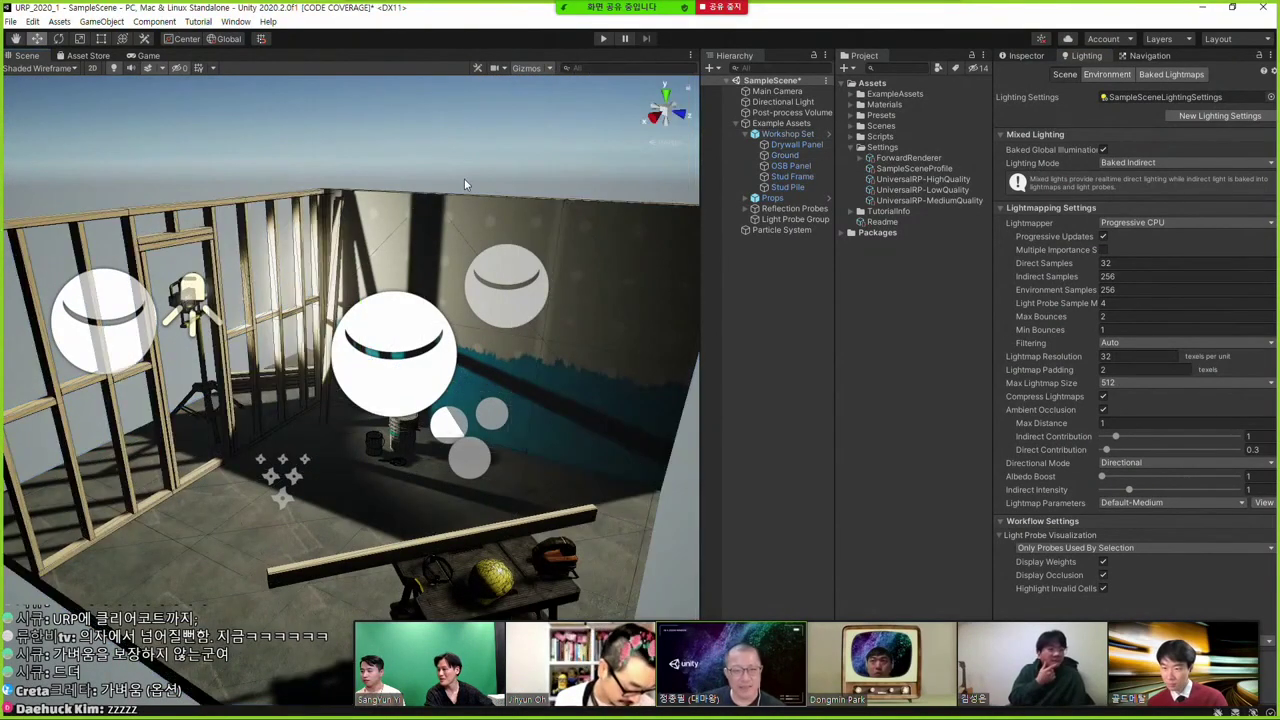
click(418, 249)
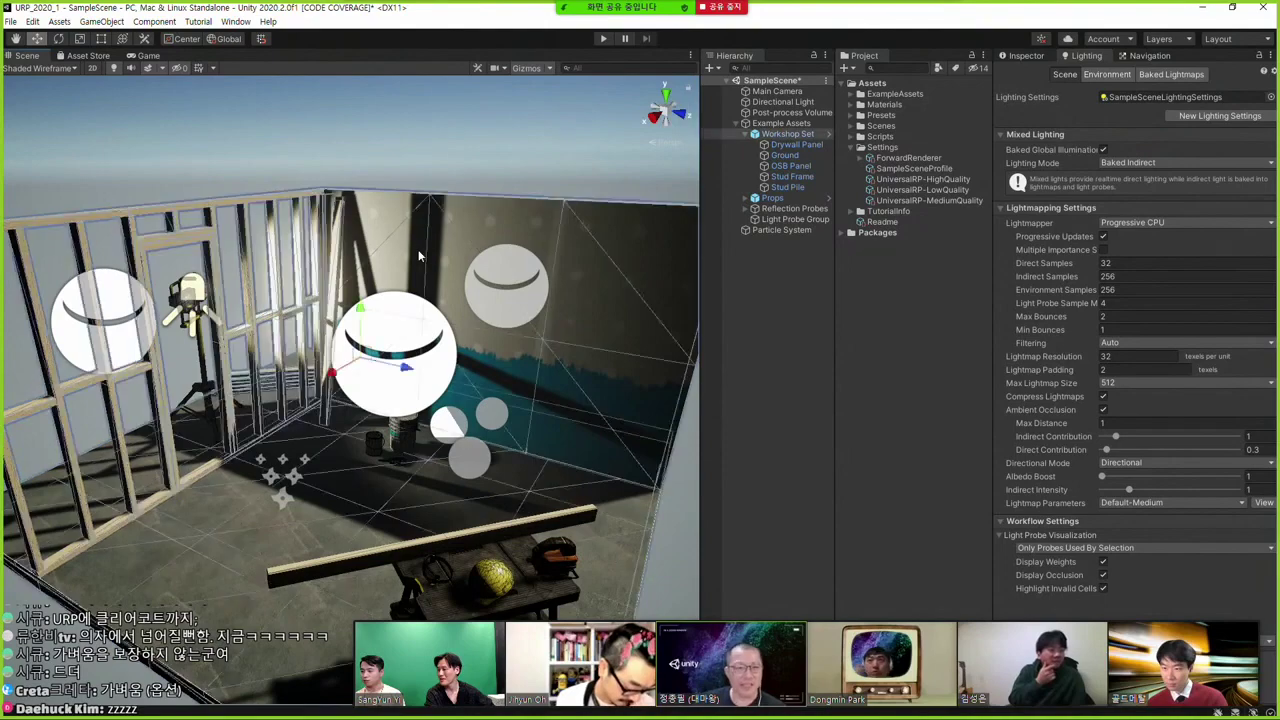
click(449, 143)
click(530, 69)
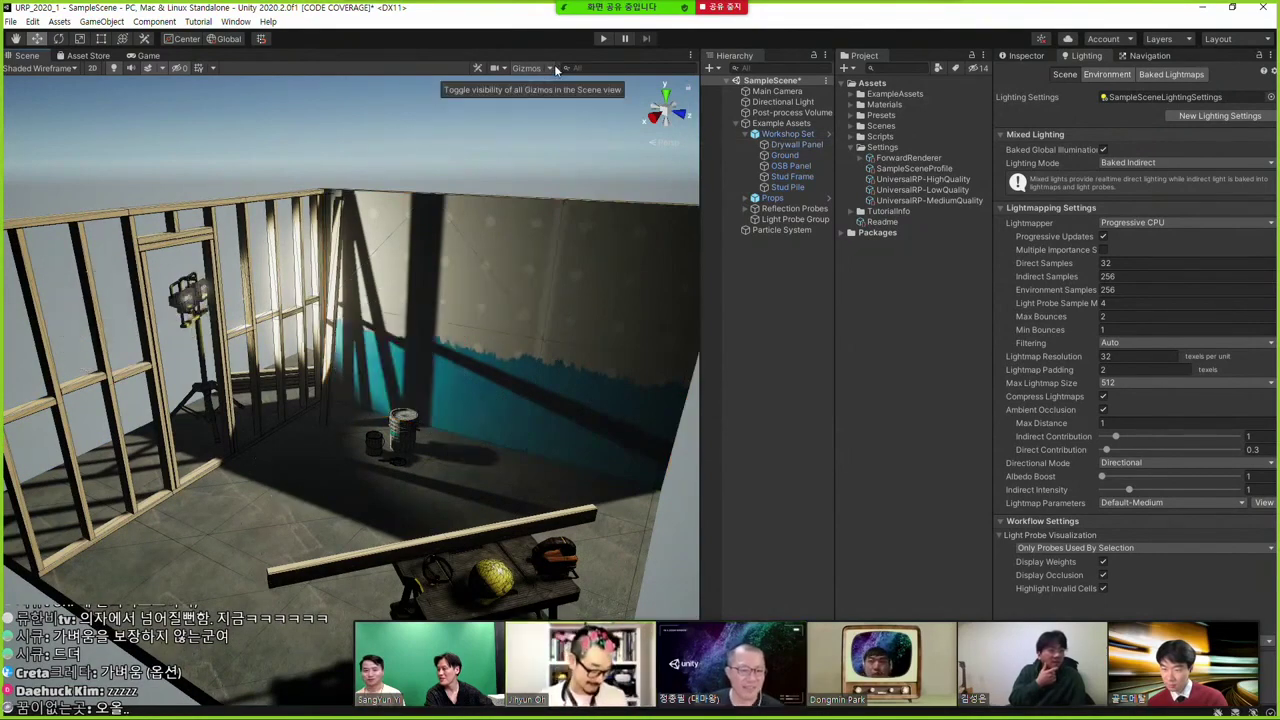
click(552, 67)
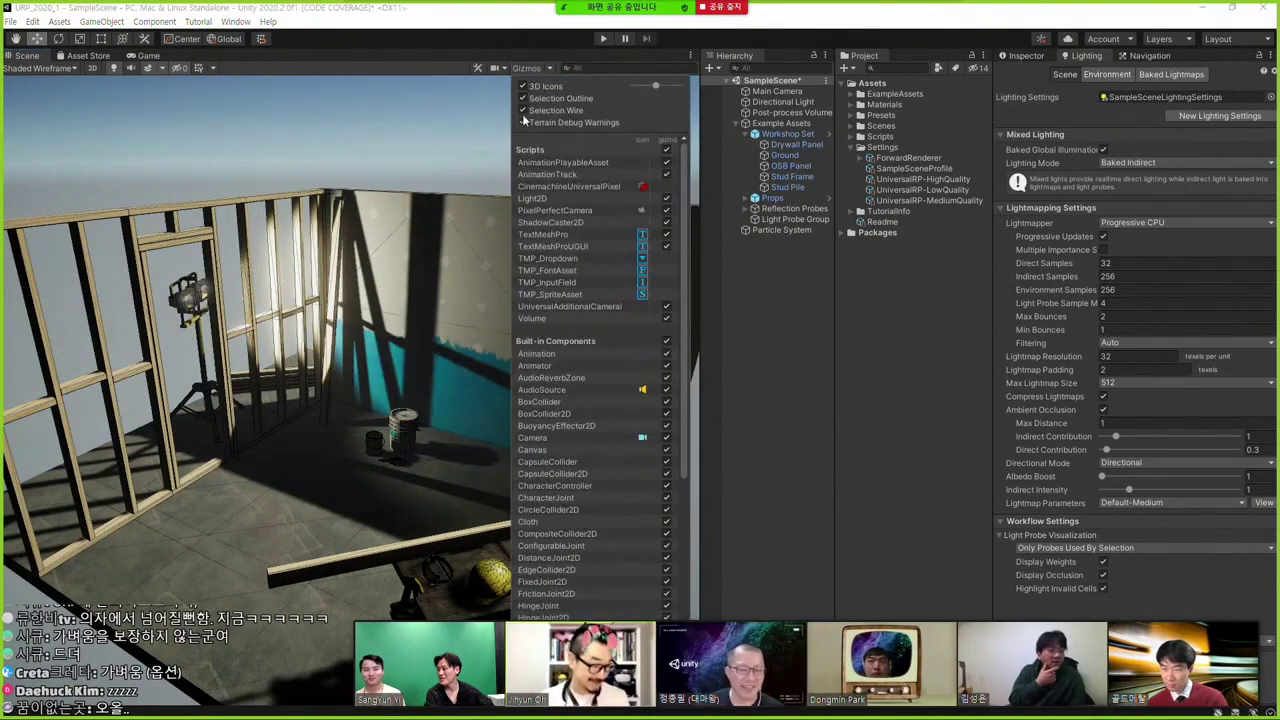
Step: Orbit to a higher view of the wall corner and show the Scene shading mode list
click(459, 143)
alt+drag(375, 156, 345, 256)
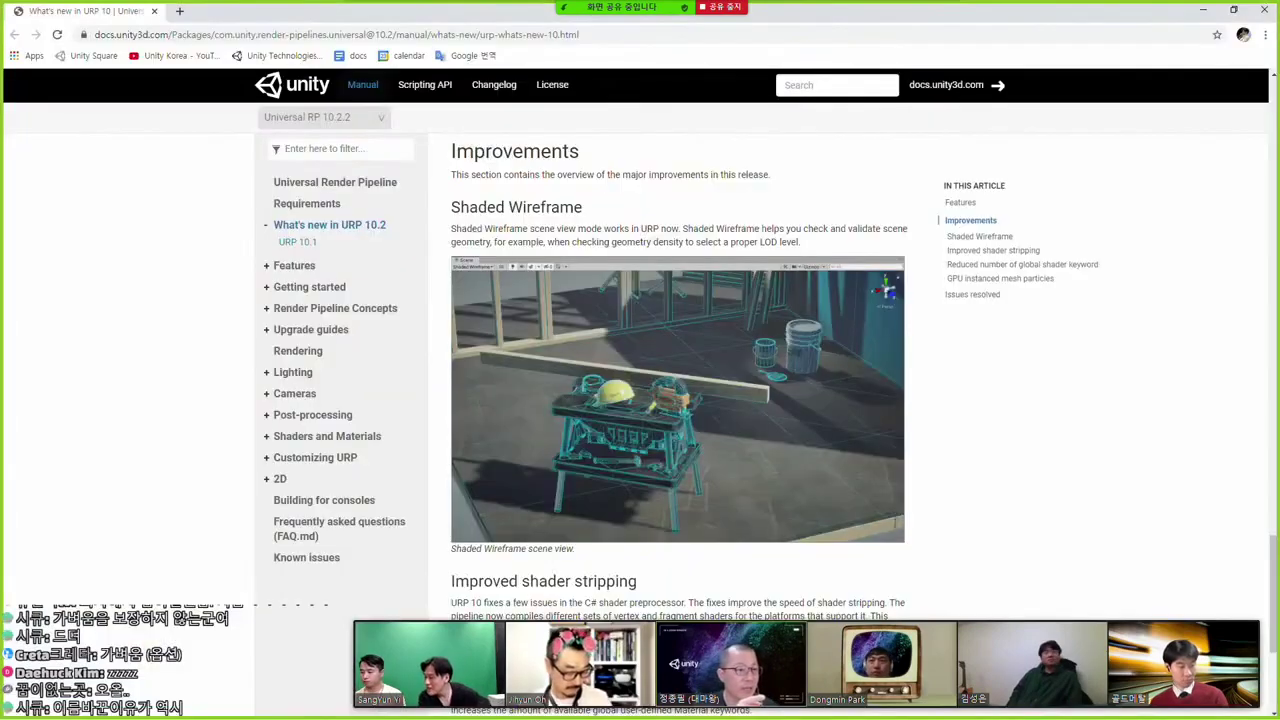
click(25, 310)
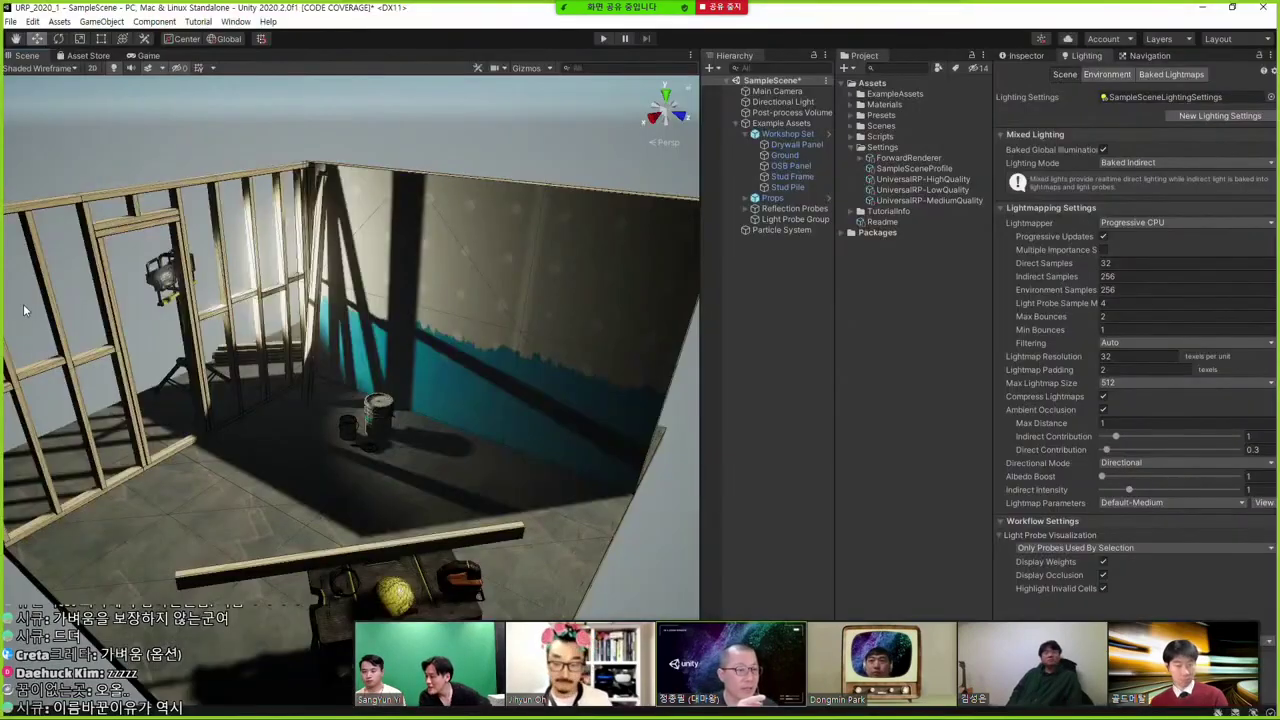
click(47, 68)
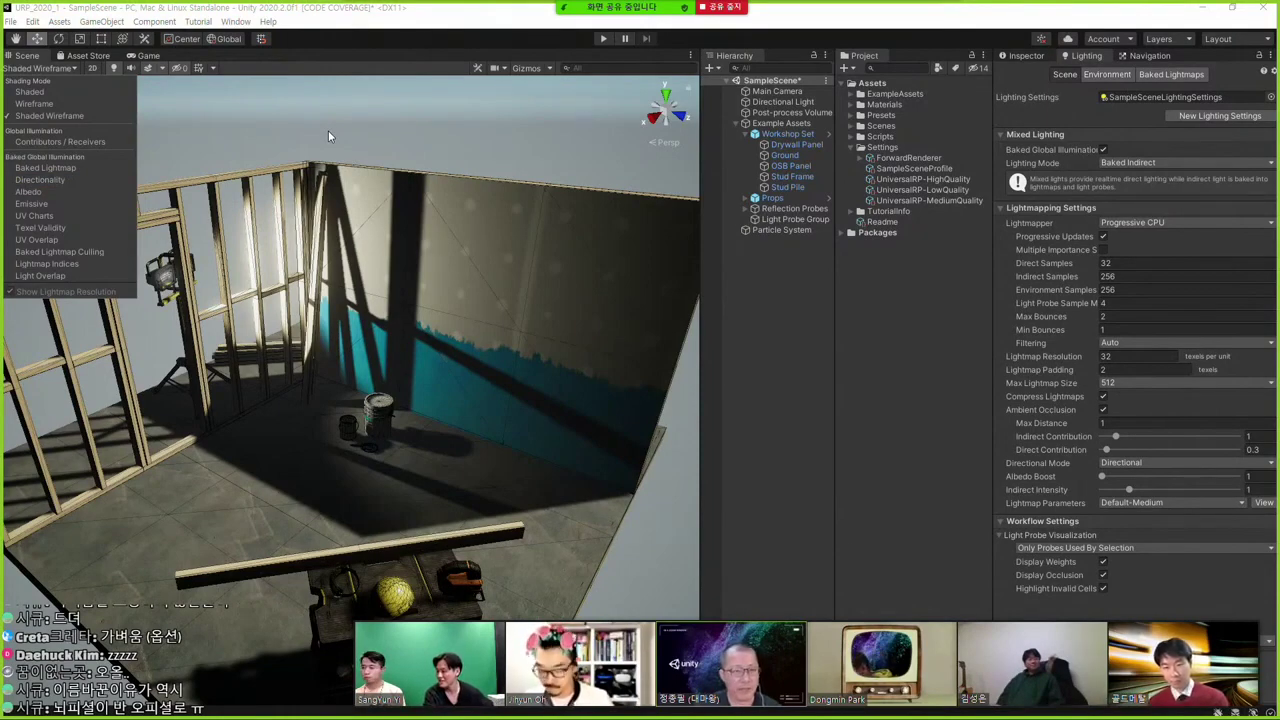
Step: Read the URP 10 docs on shader stripping and global shader keywords, then return to Unity
key(alt+Tab)
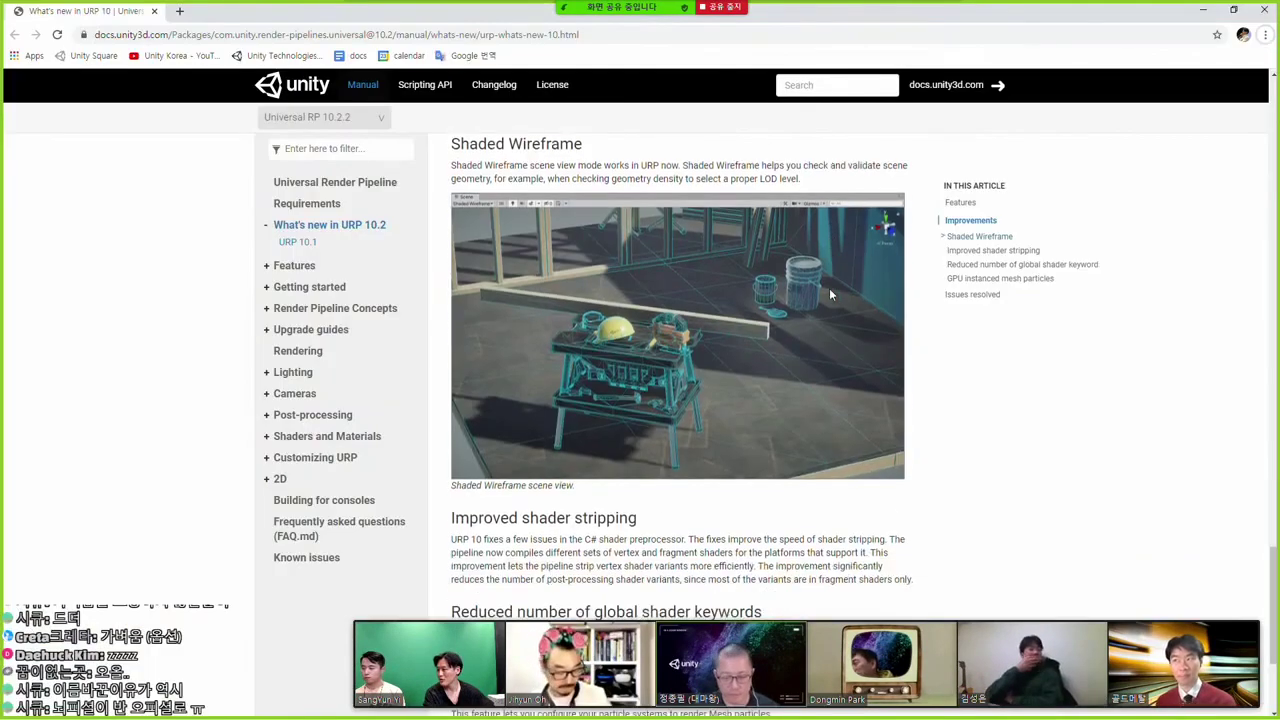
scroll(830, 292, down, 5)
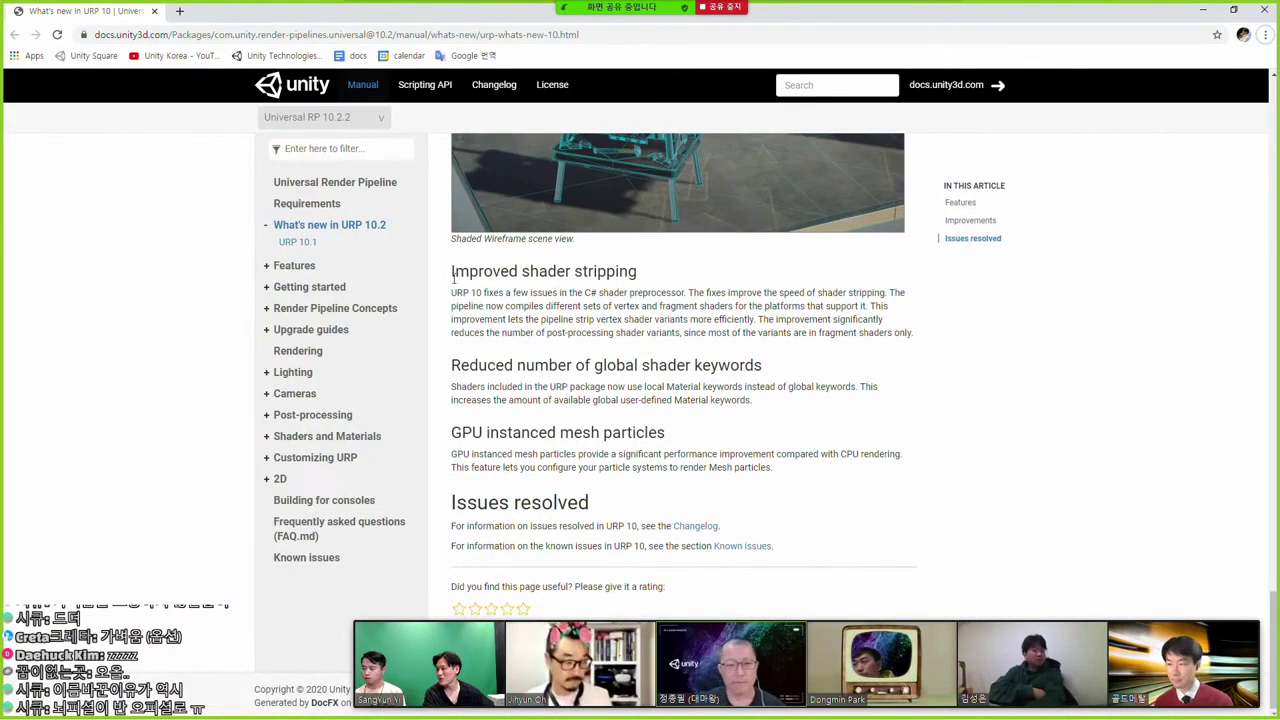
mouse_move(452, 271)
mouse_down()
mouse_move(882, 319)
mouse_move(859, 293)
mouse_up()
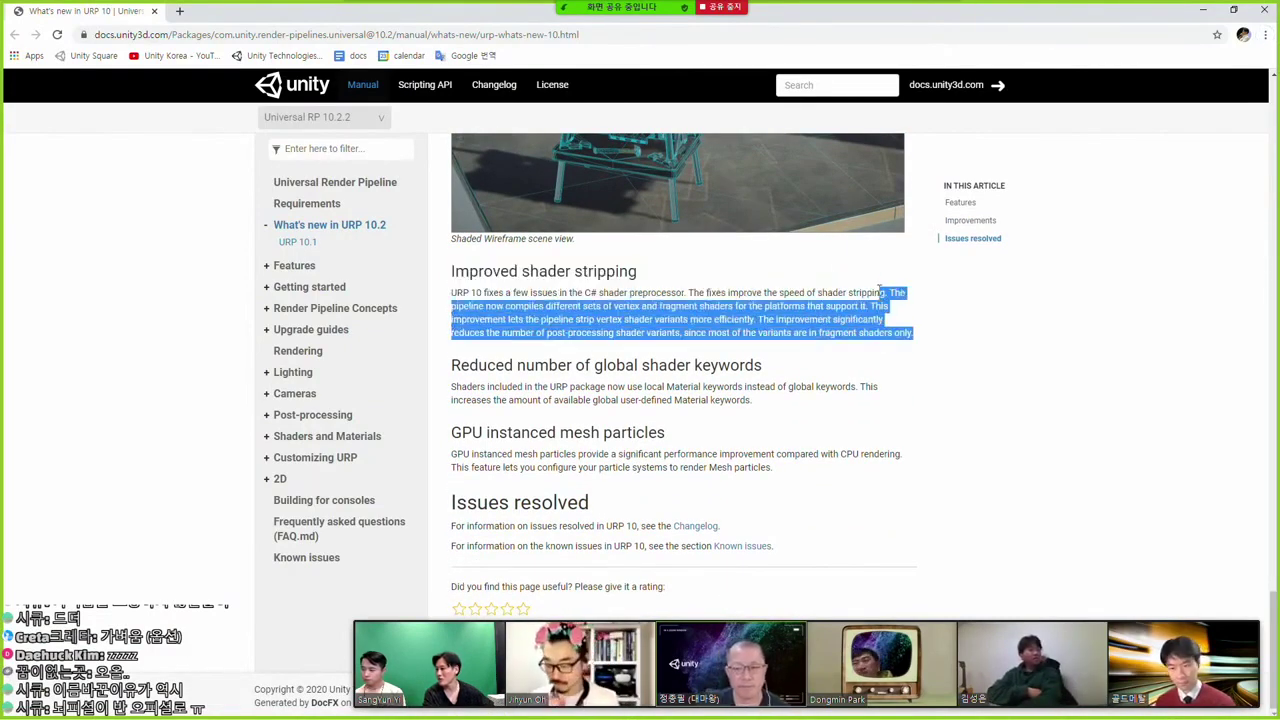
click(859, 297)
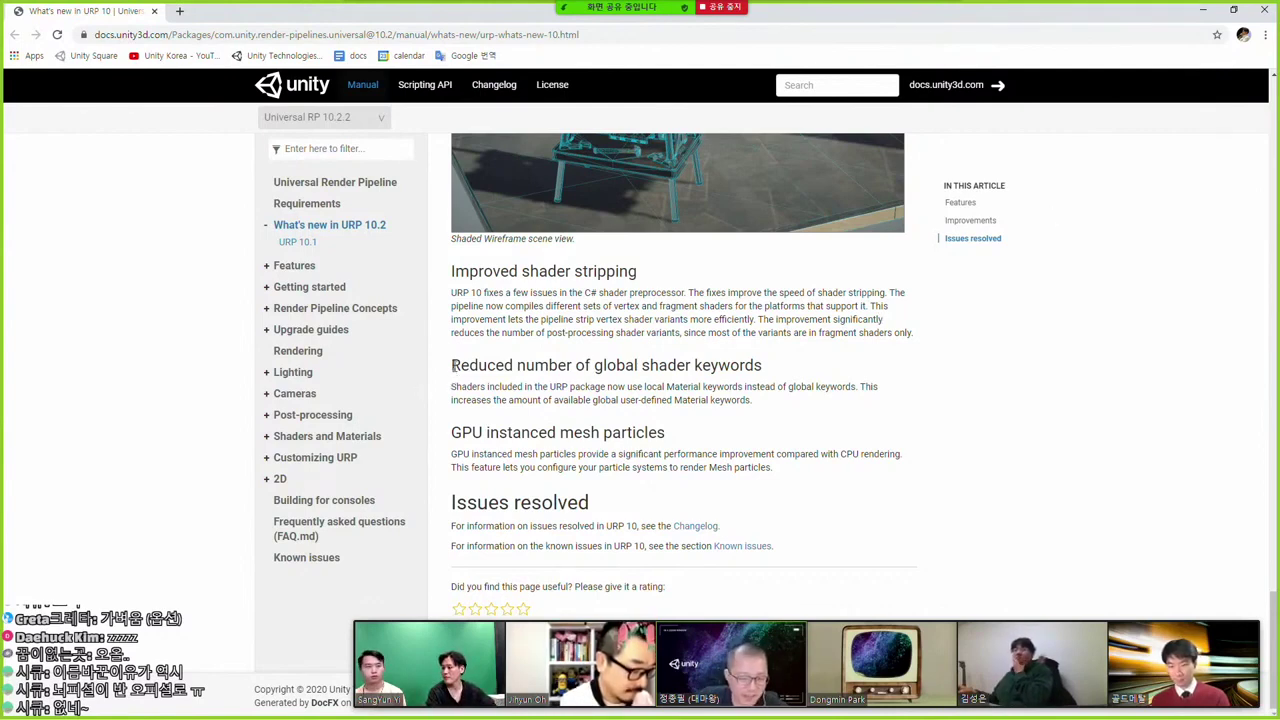
drag(452, 366, 813, 383)
click(813, 383)
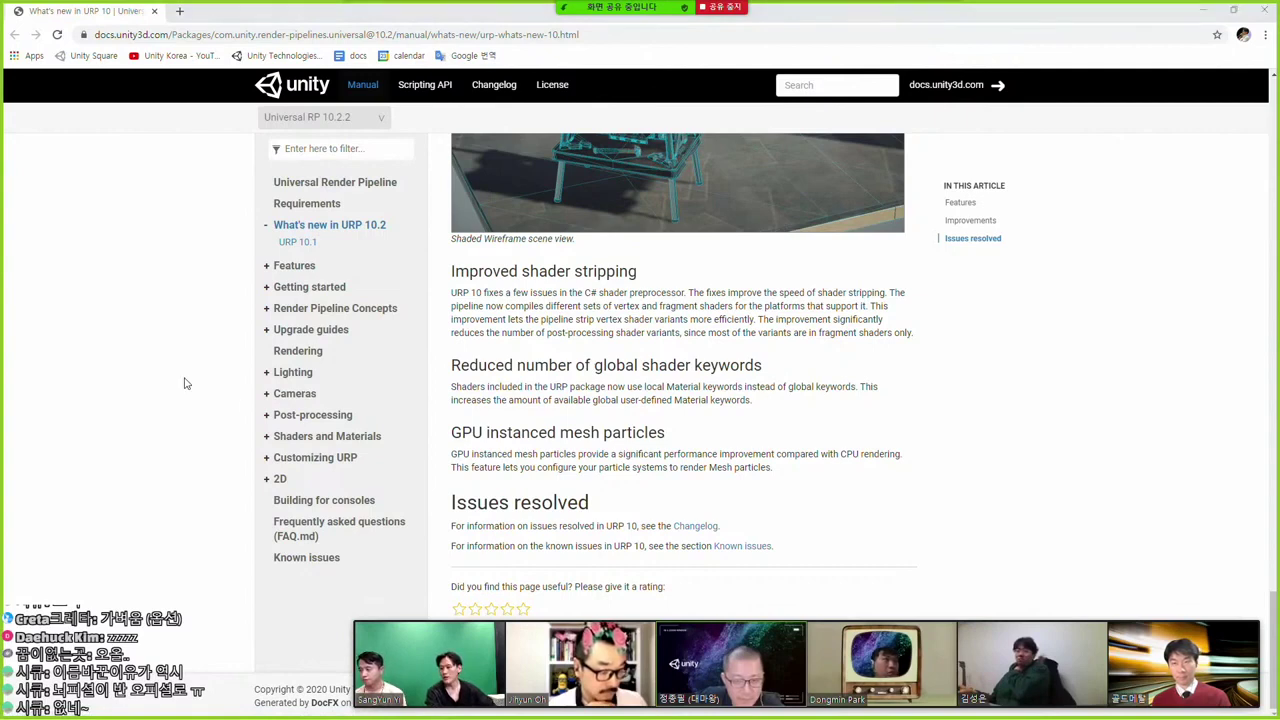
key(alt+Tab)
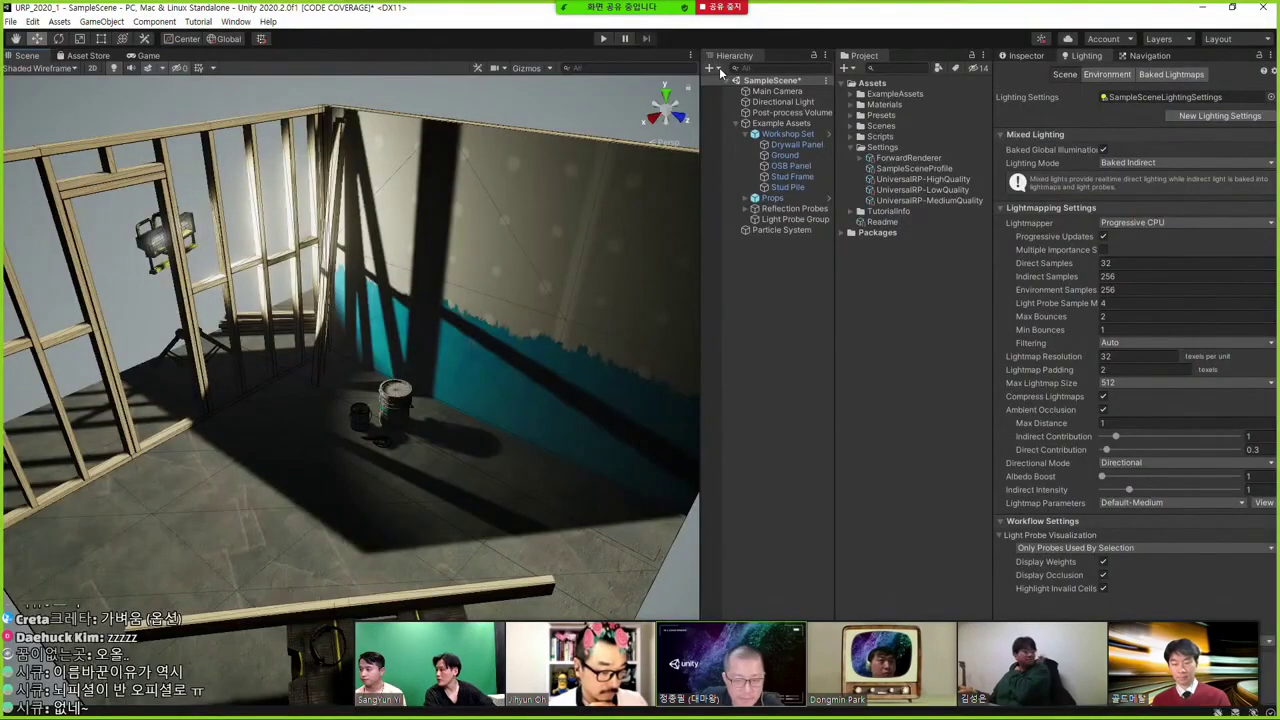
Step: Add a new Particle System to the scene from the Hierarchy's Effects menu
click(720, 73)
mouse_move(745, 142)
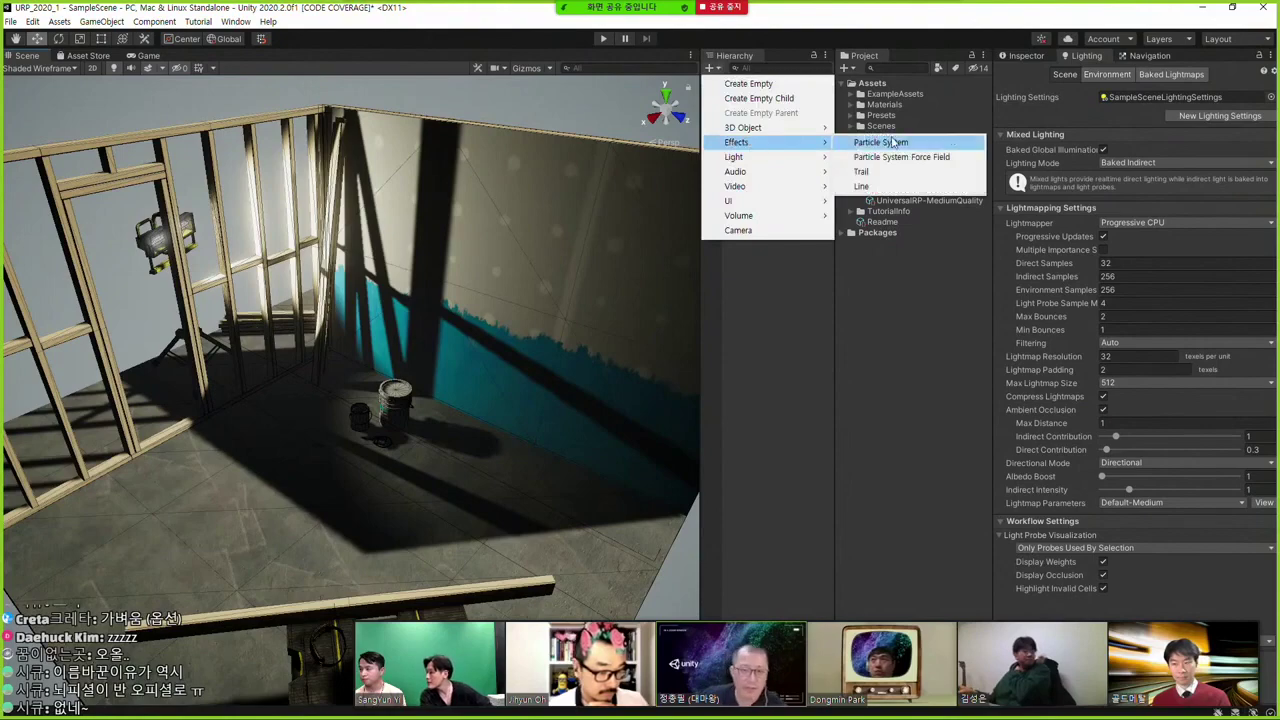
click(880, 143)
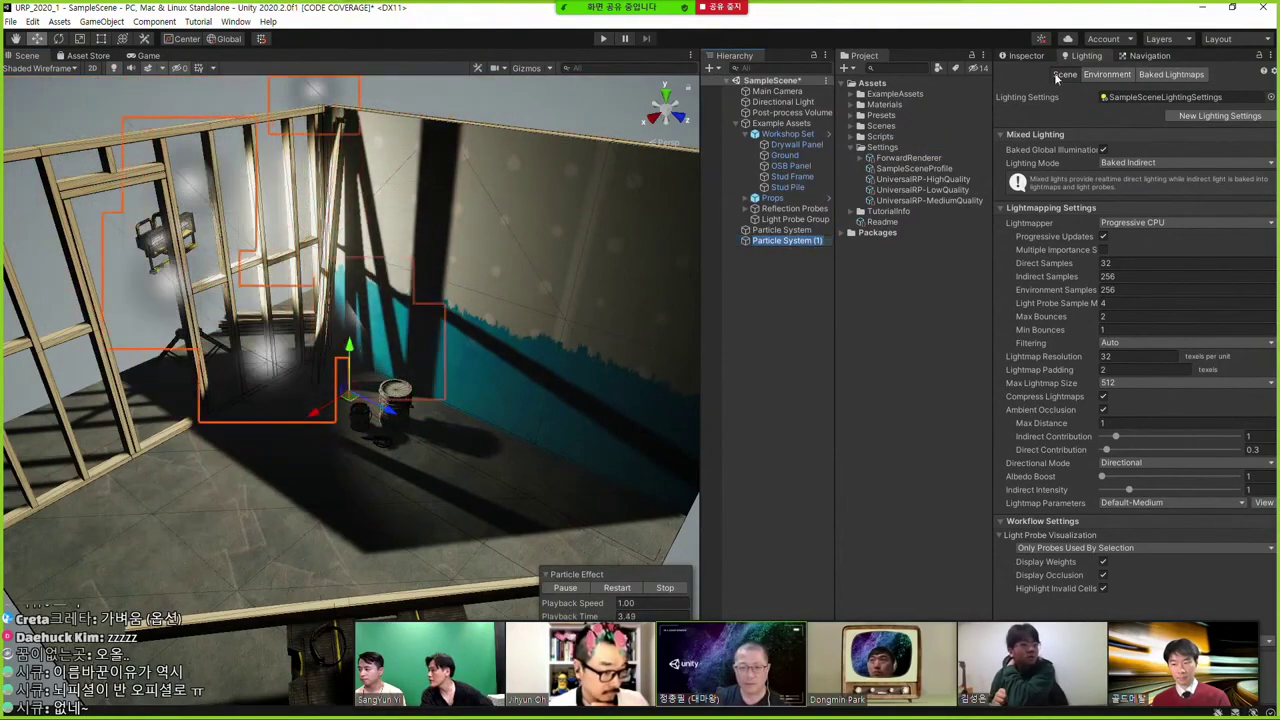
Step: Set the particle Renderer's Render Mode to Mesh and orbit around the emitter
click(1026, 55)
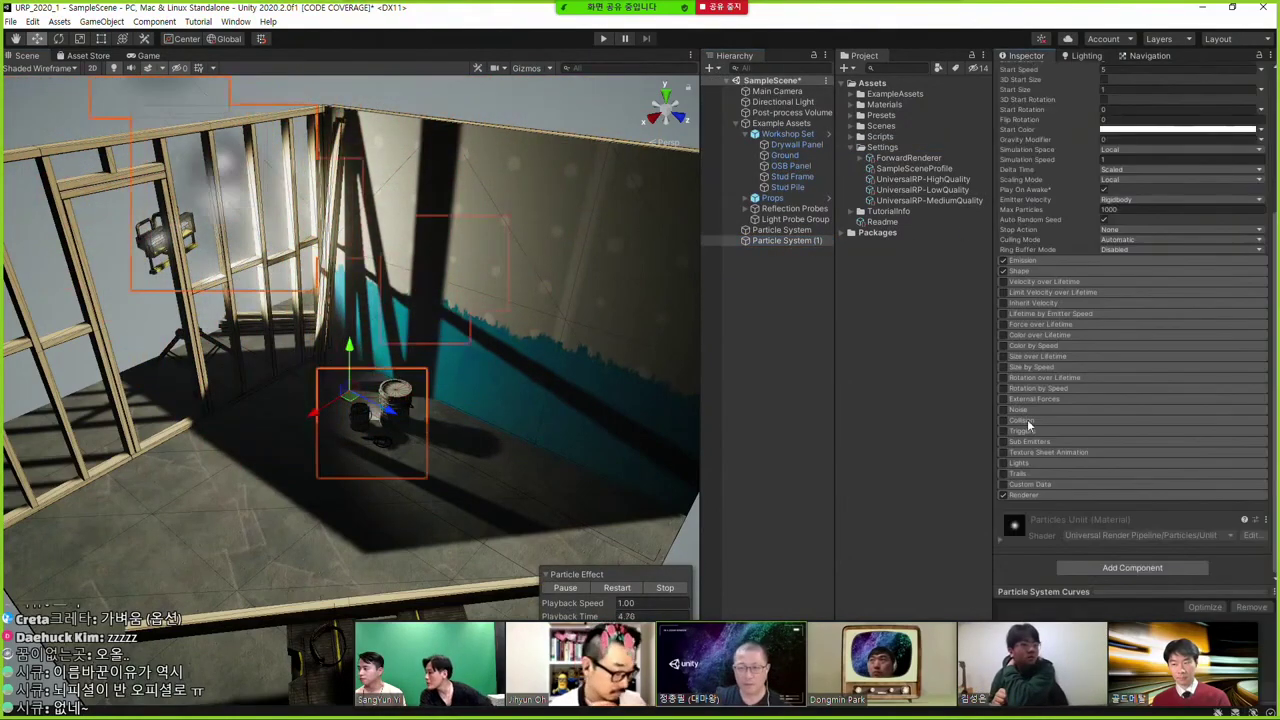
click(1062, 494)
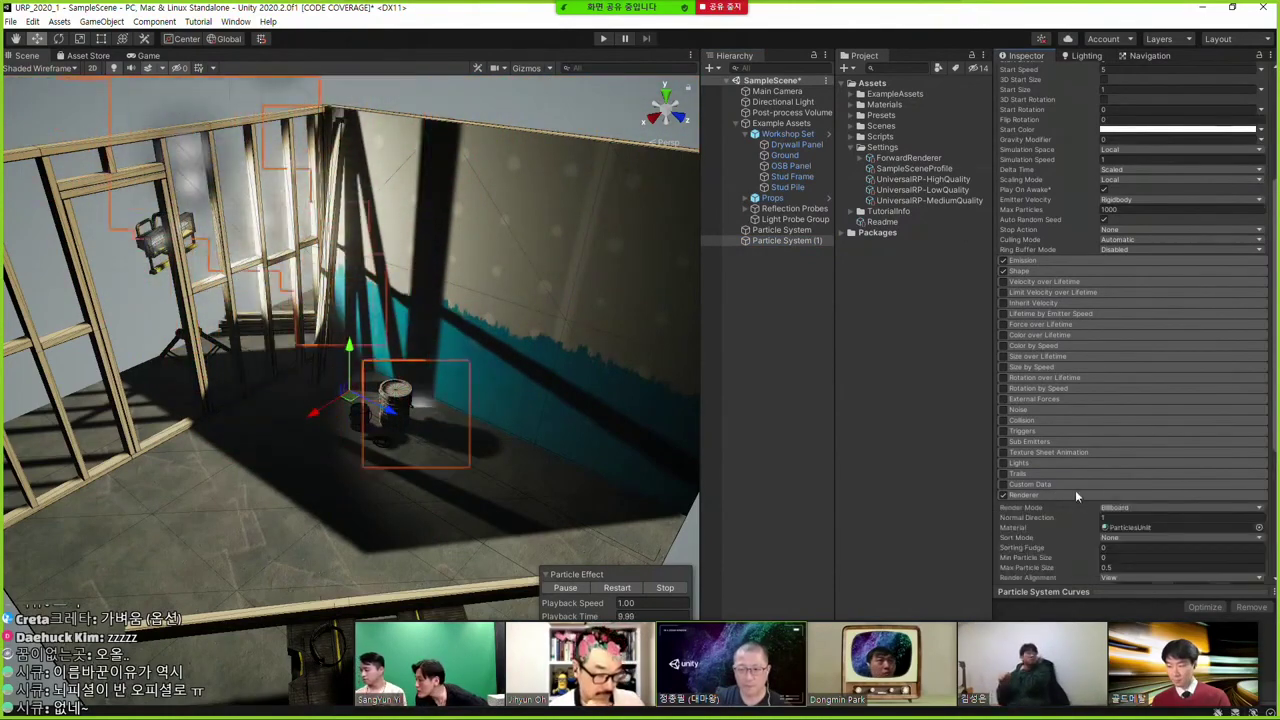
click(1142, 276)
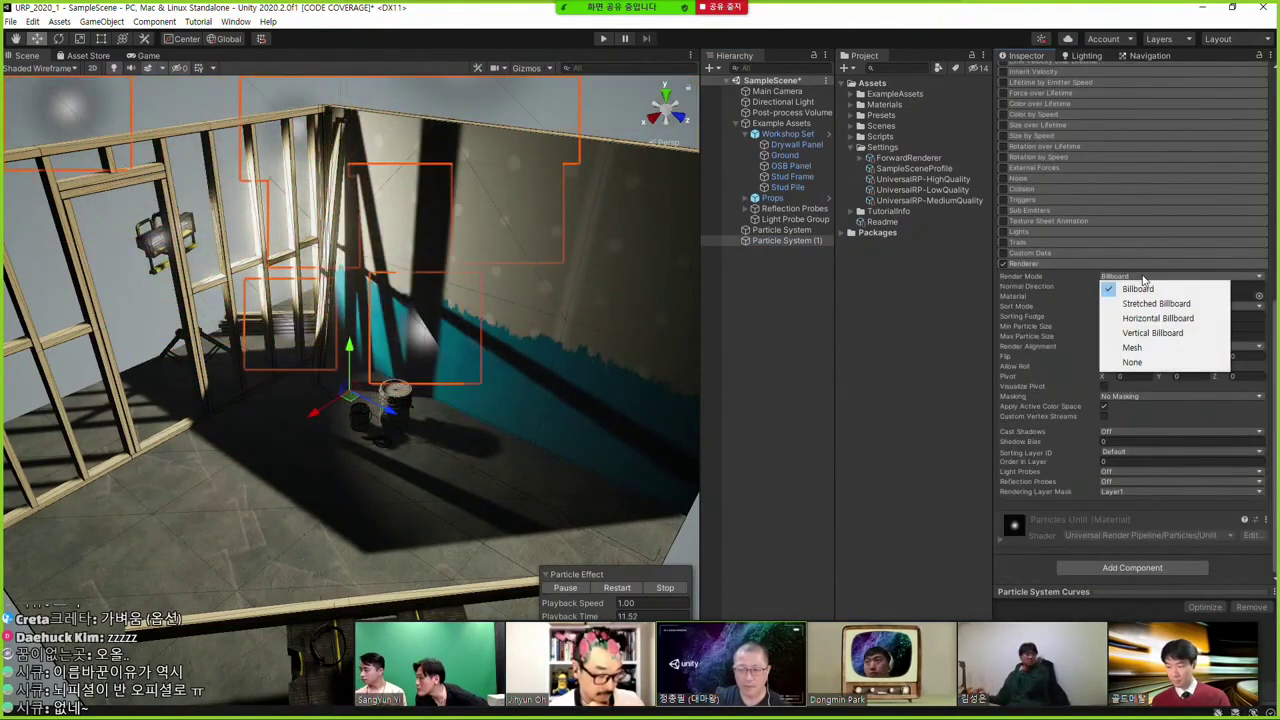
click(1138, 346)
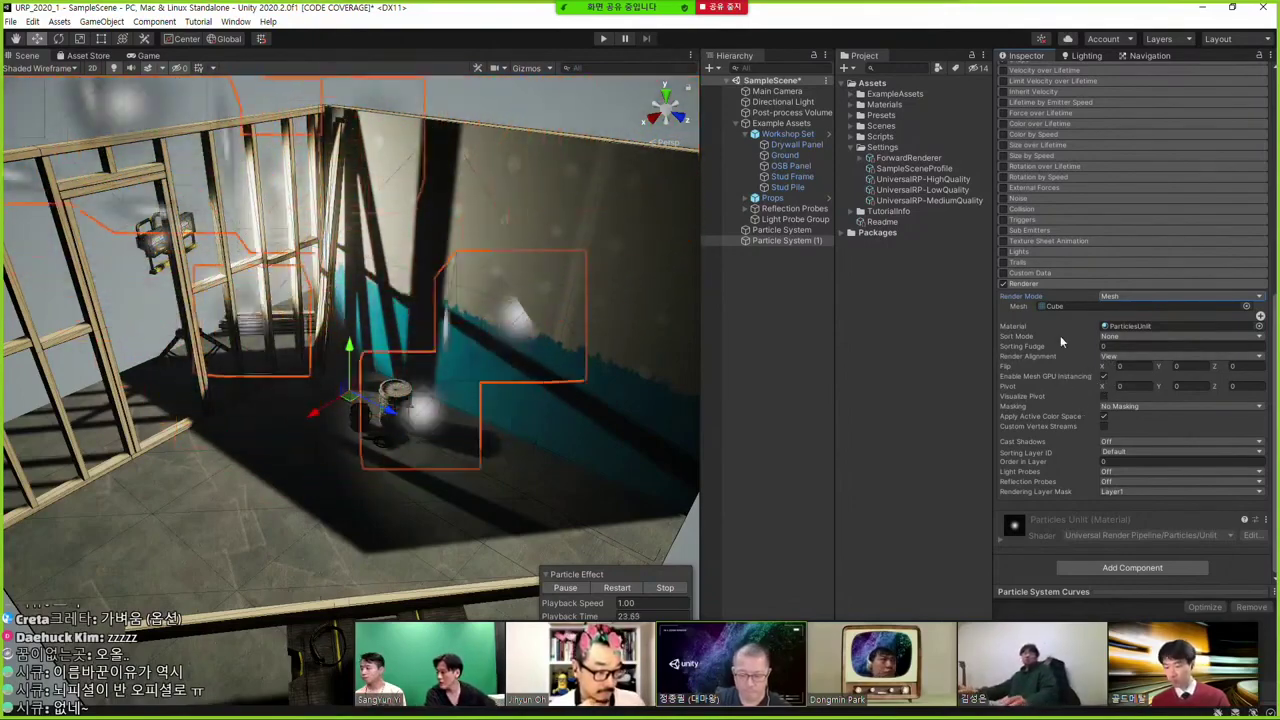
alt+drag(626, 318, 372, 333)
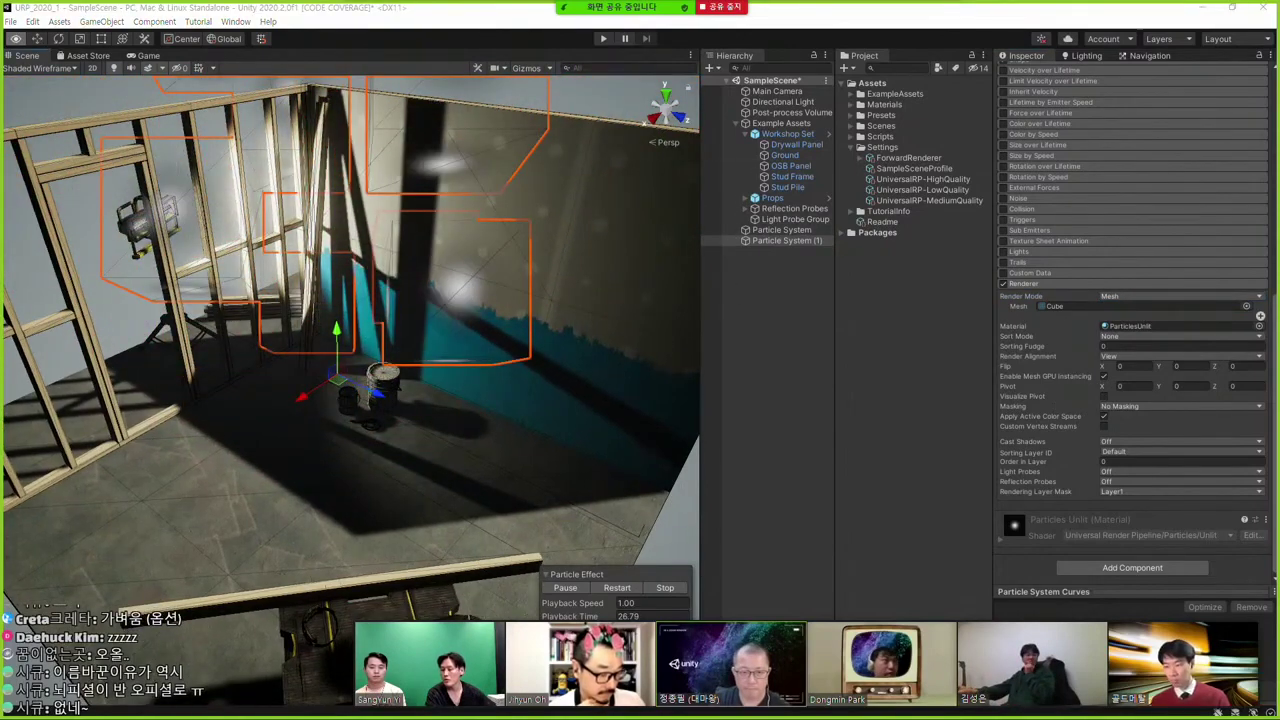
key(alt+Tab)
Step: Scroll the URP 10 docs back to the Shaded Wireframe section and stop screen sharing
scroll(762, 416, up, 4)
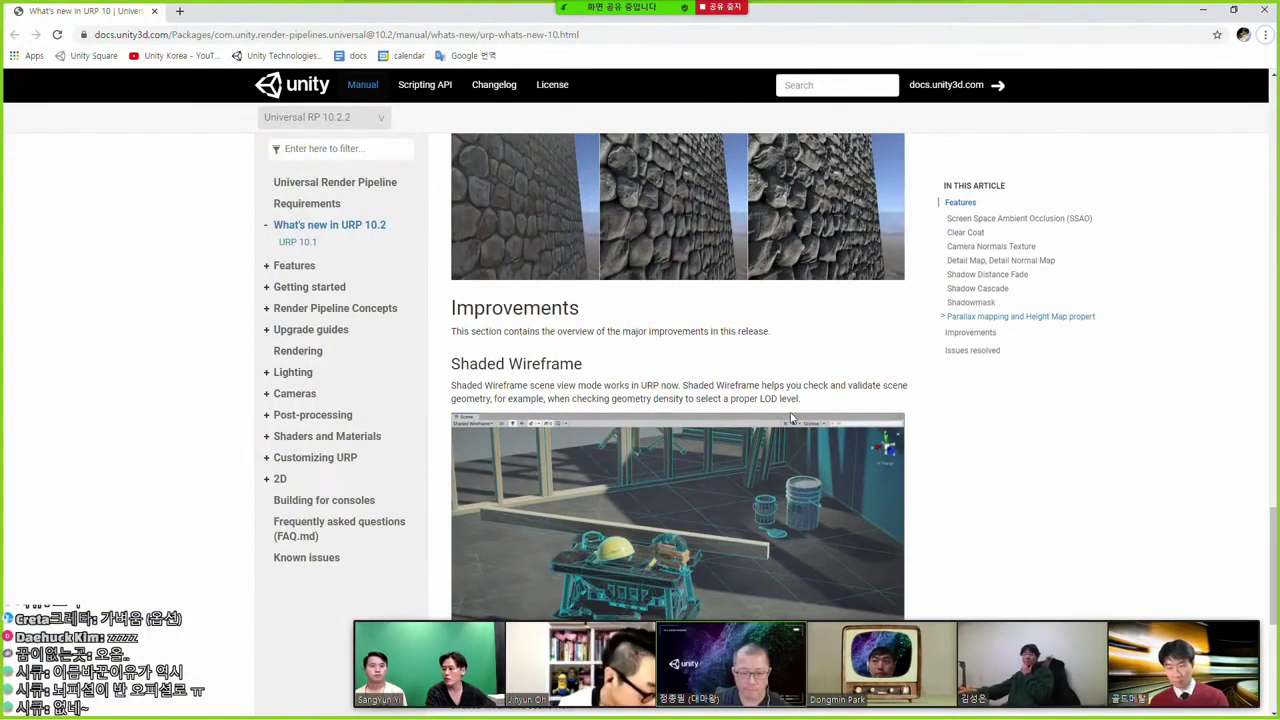
scroll(707, 408, down, 3)
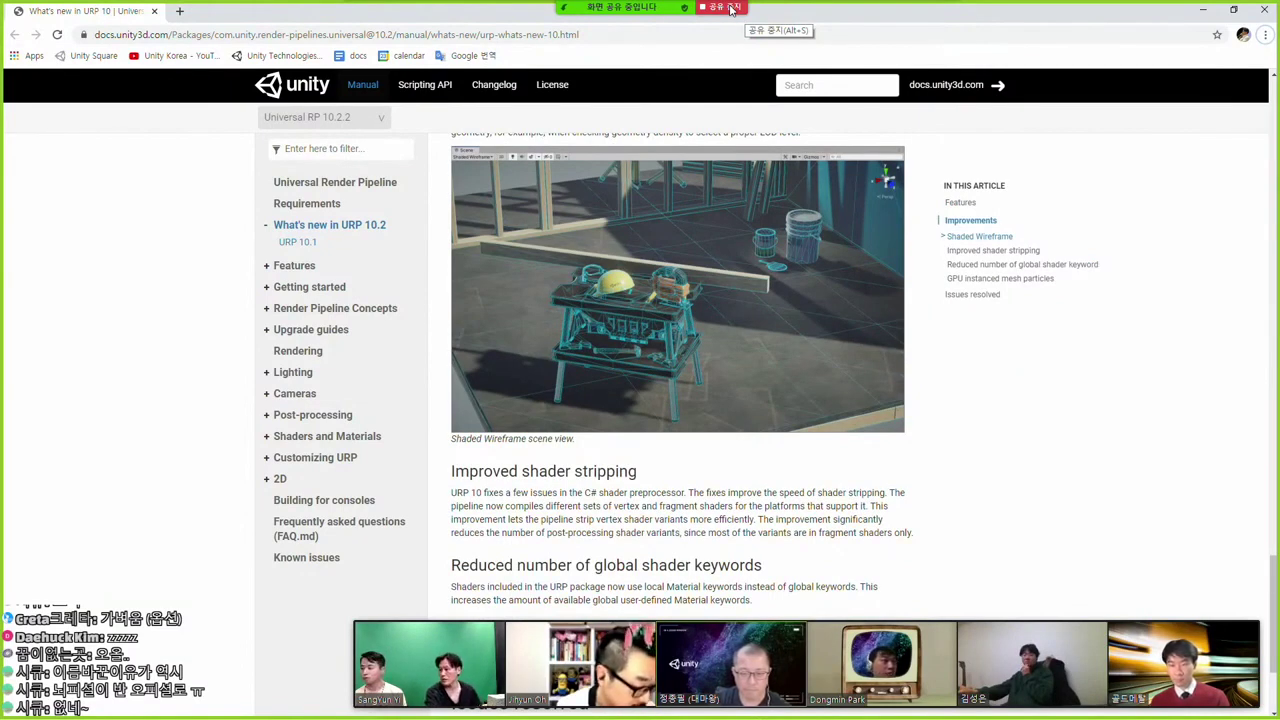
click(731, 8)
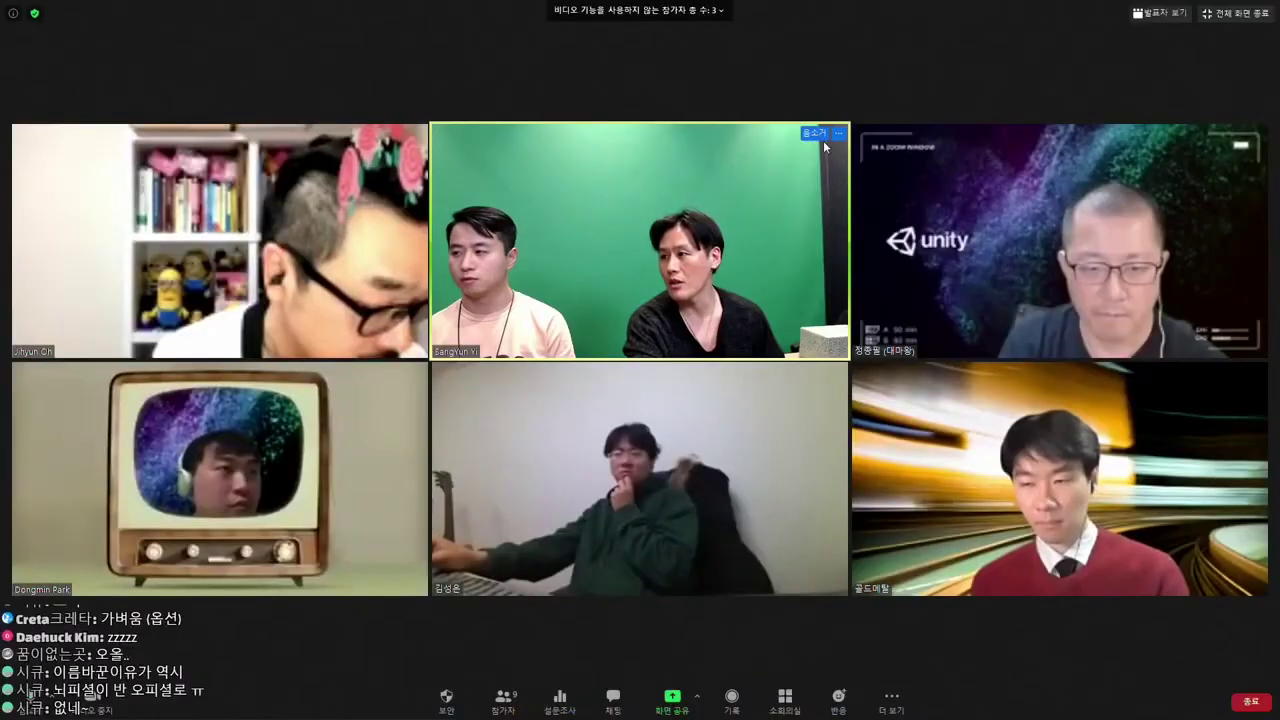